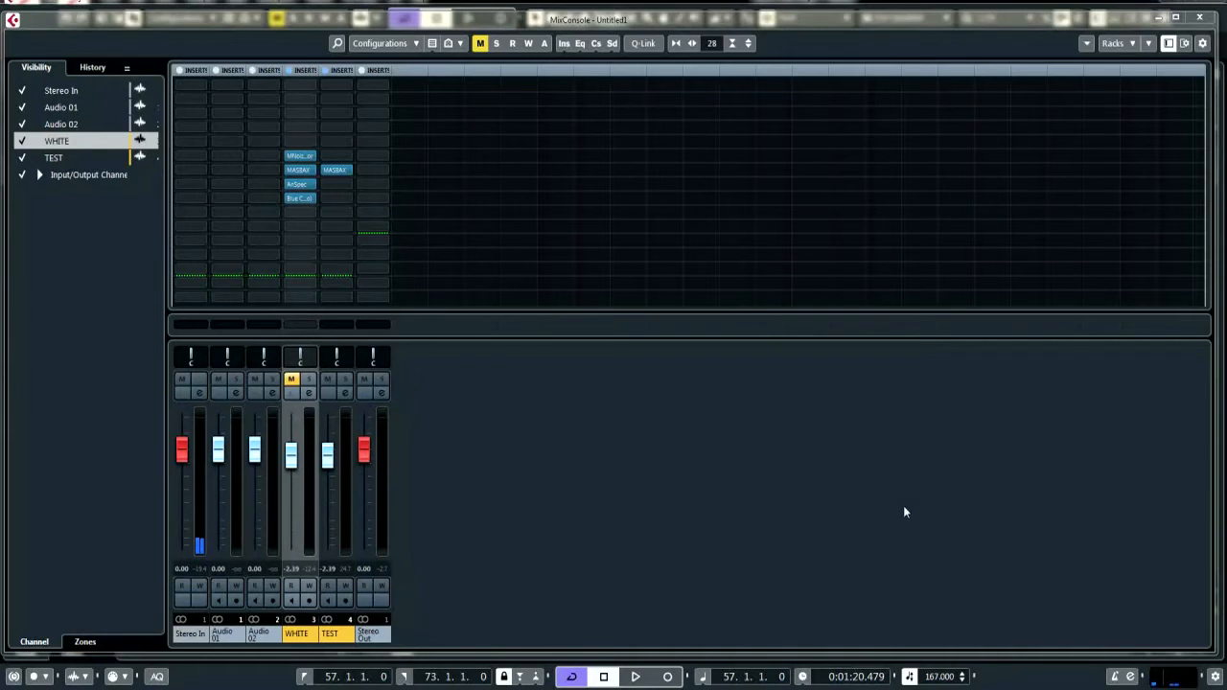
Open the MASBAX insert on the WHITE channel and reposition its window higher over the mixer
double_click(299, 170)
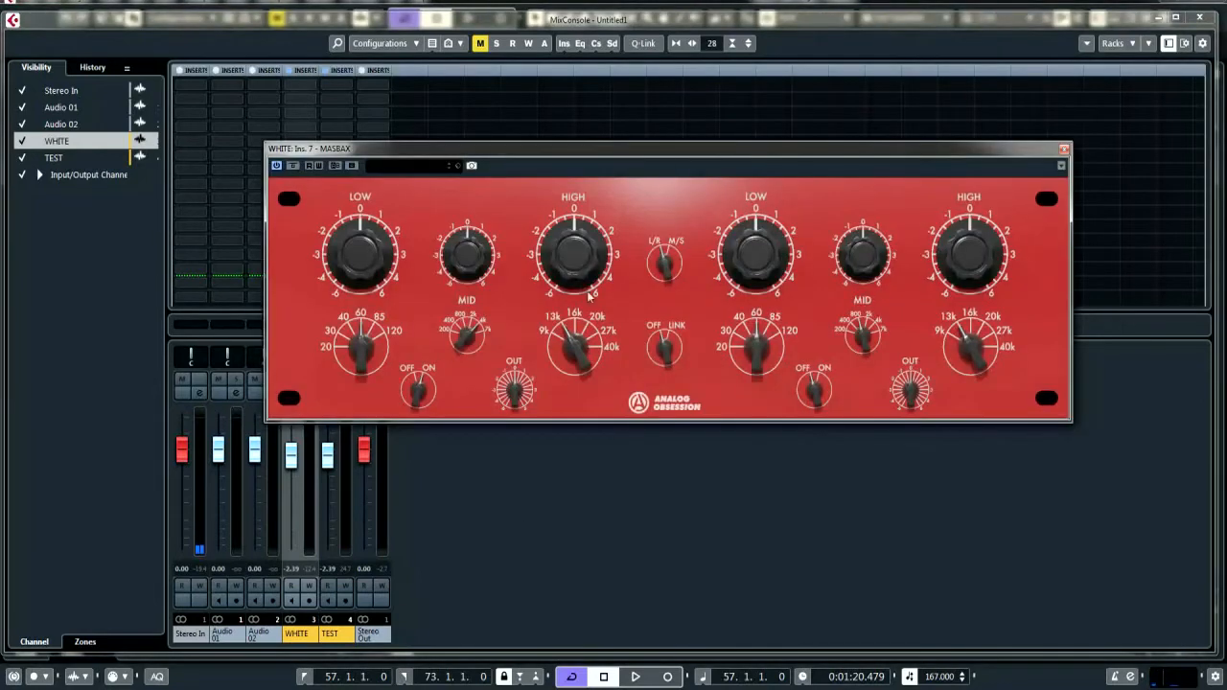
left_click_drag(673, 150, 675, 120)
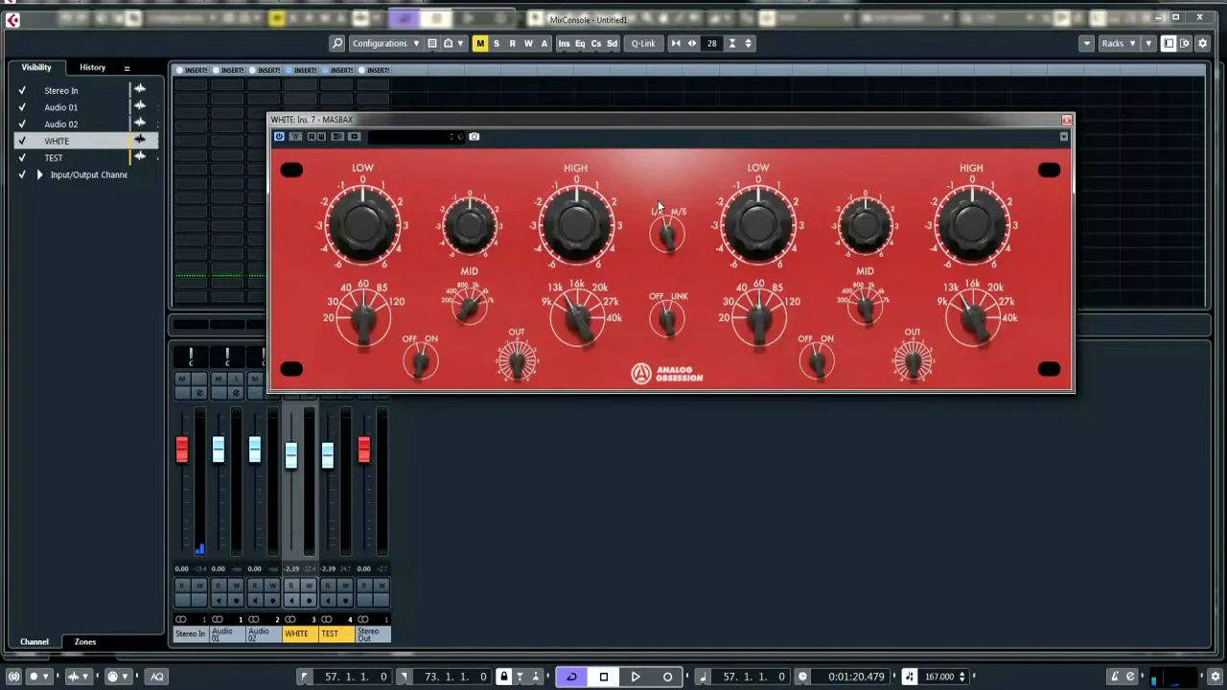
mouse_move(672, 121)
left_mouse_down()
mouse_move(684, 117)
mouse_move(674, 90)
mouse_move(668, 99)
left_mouse_up()
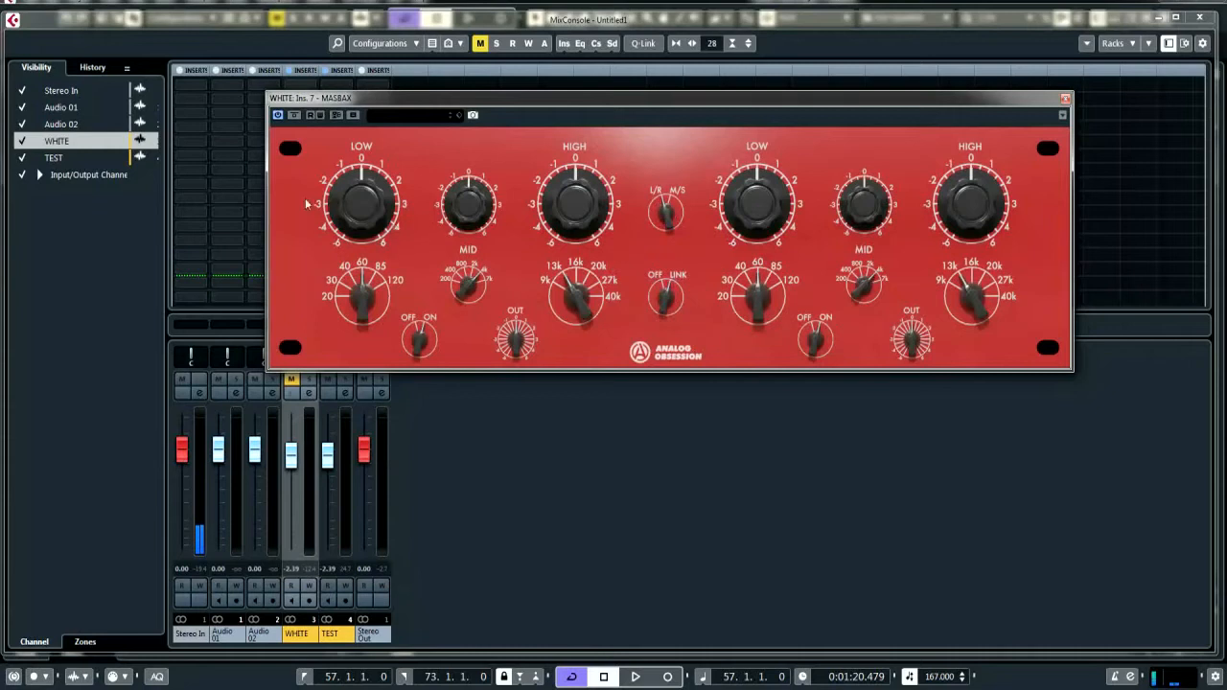
Try out the first channel's Low gain in MASBAX and toggle the Link switch
left_click_drag(370, 198, 372, 182)
left_click_drag(367, 189, 369, 203)
left_click_drag(371, 246, 371, 248)
left_click(669, 308)
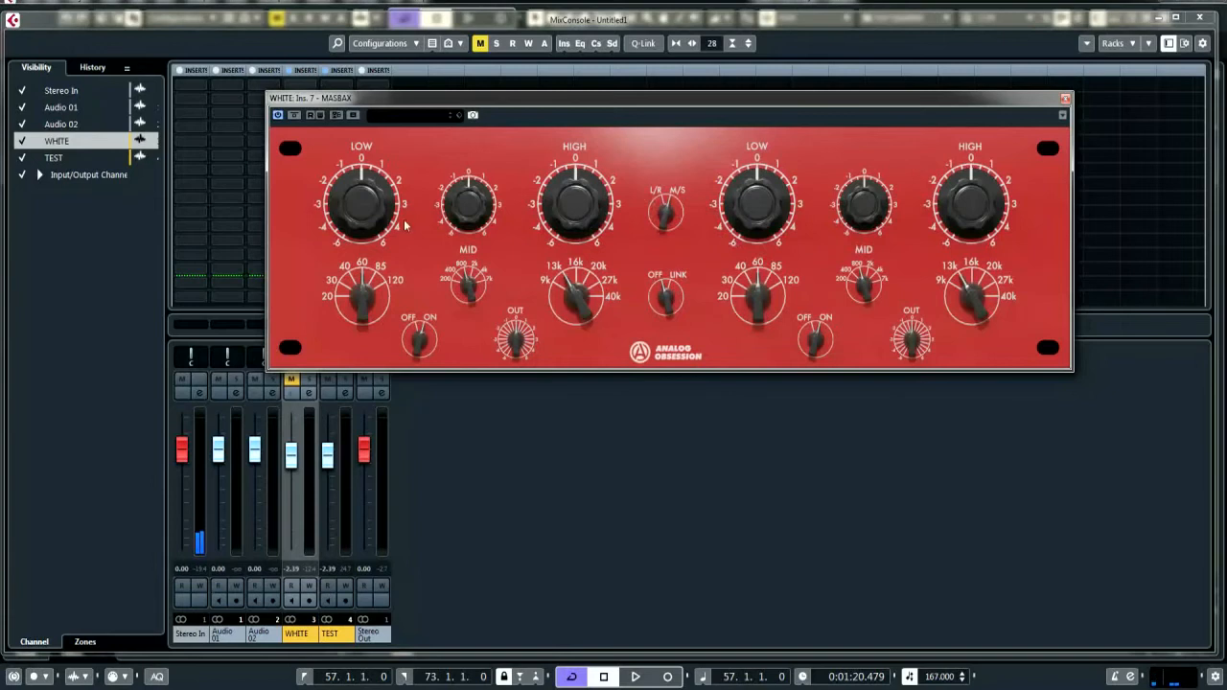
Adjust the two channels independently: first High to about 2, second Low to about -3, second Mid and High to about -2
mouse_move(376, 224)
left_mouse_down()
mouse_move(388, 81)
mouse_move(380, 221)
left_mouse_up()
mouse_move(976, 215)
left_mouse_down()
mouse_move(977, 189)
mouse_move(978, 211)
left_mouse_up()
left_click_drag(978, 211, 972, 305)
left_click_drag(992, 197, 987, 96)
double_click(975, 218)
left_click_drag(767, 195, 762, 305)
mouse_move(761, 201)
left_mouse_down()
mouse_move(772, 107)
mouse_move(777, 206)
left_mouse_up()
left_click_drag(594, 206, 594, 160)
left_click_drag(767, 221, 770, 196)
left_click_drag(844, 210, 856, 273)
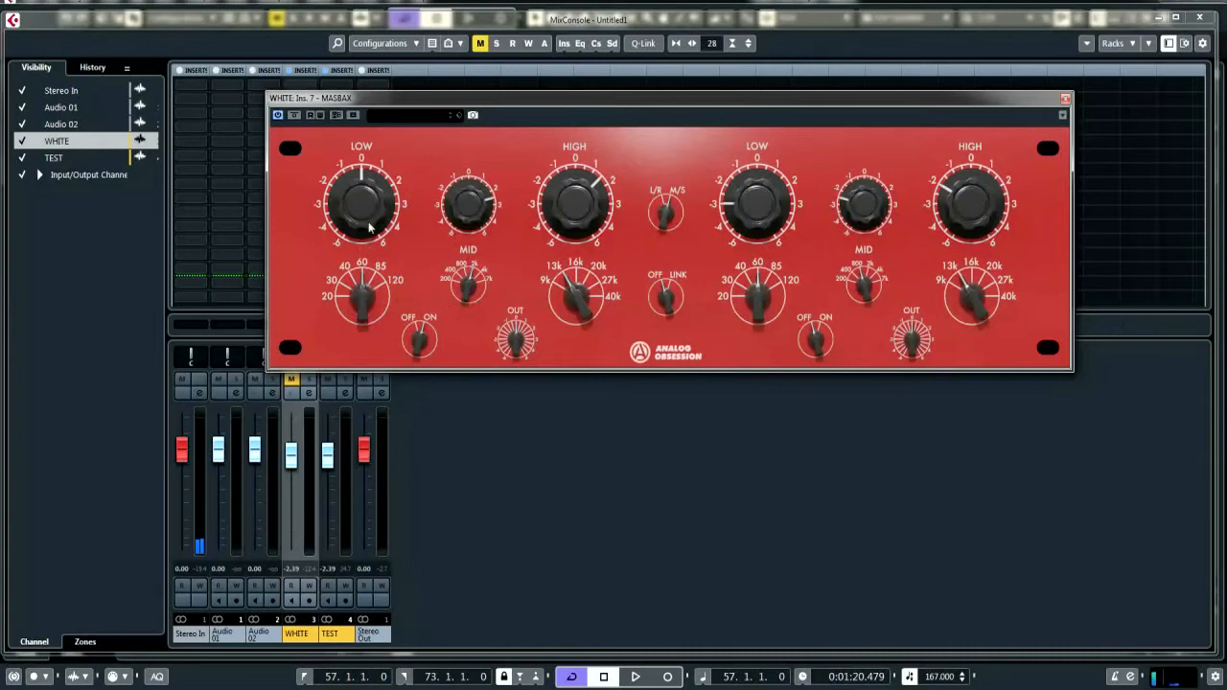
Reset the MASBAX Low, Mid and High gains to 0 on both channels
left_click_drag(367, 207, 370, 185)
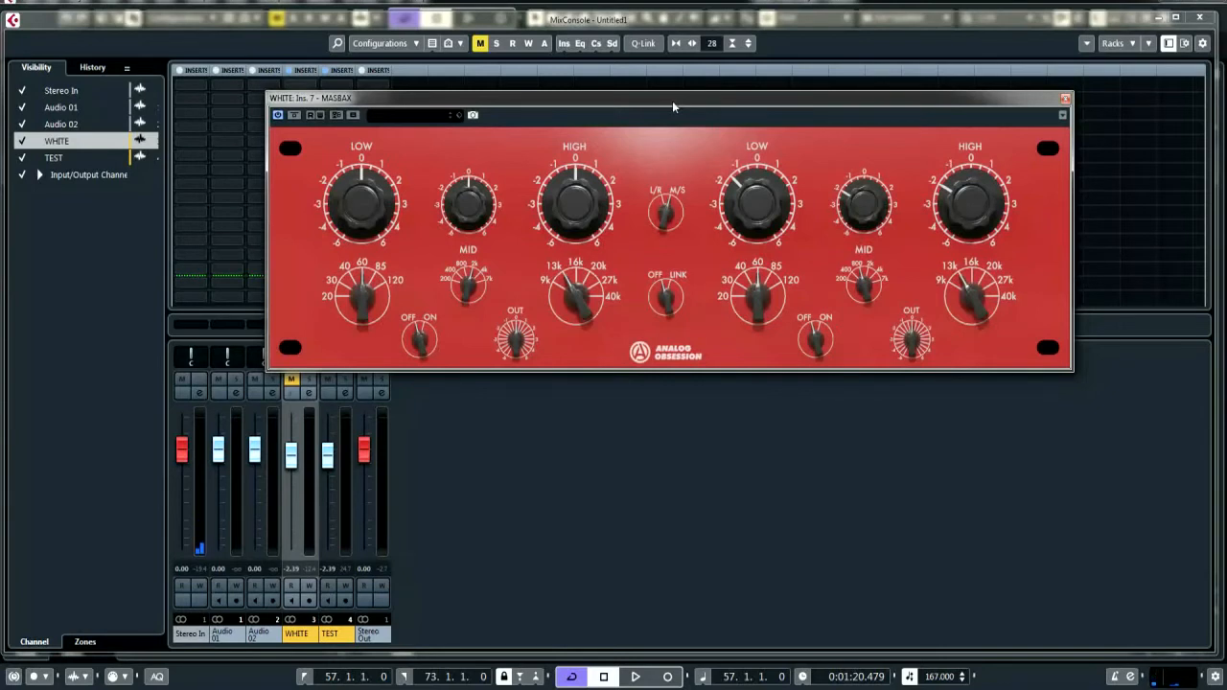
left_click_drag(672, 100, 672, 81)
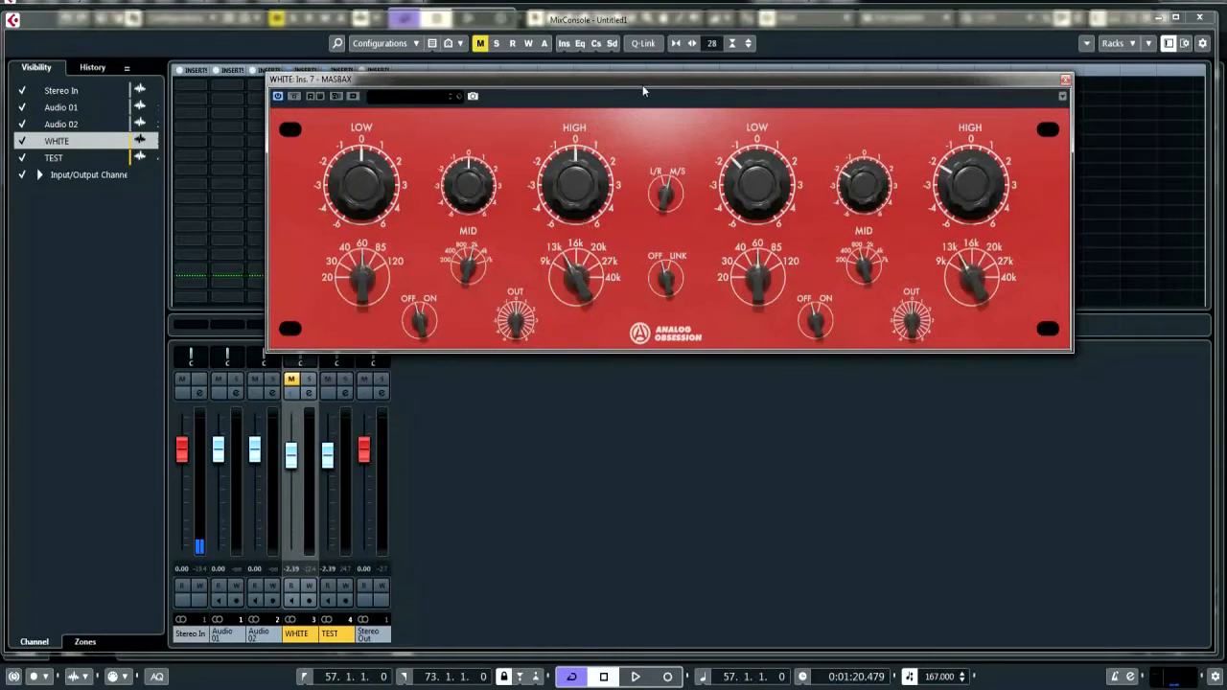
left_click_drag(642, 84, 643, 65)
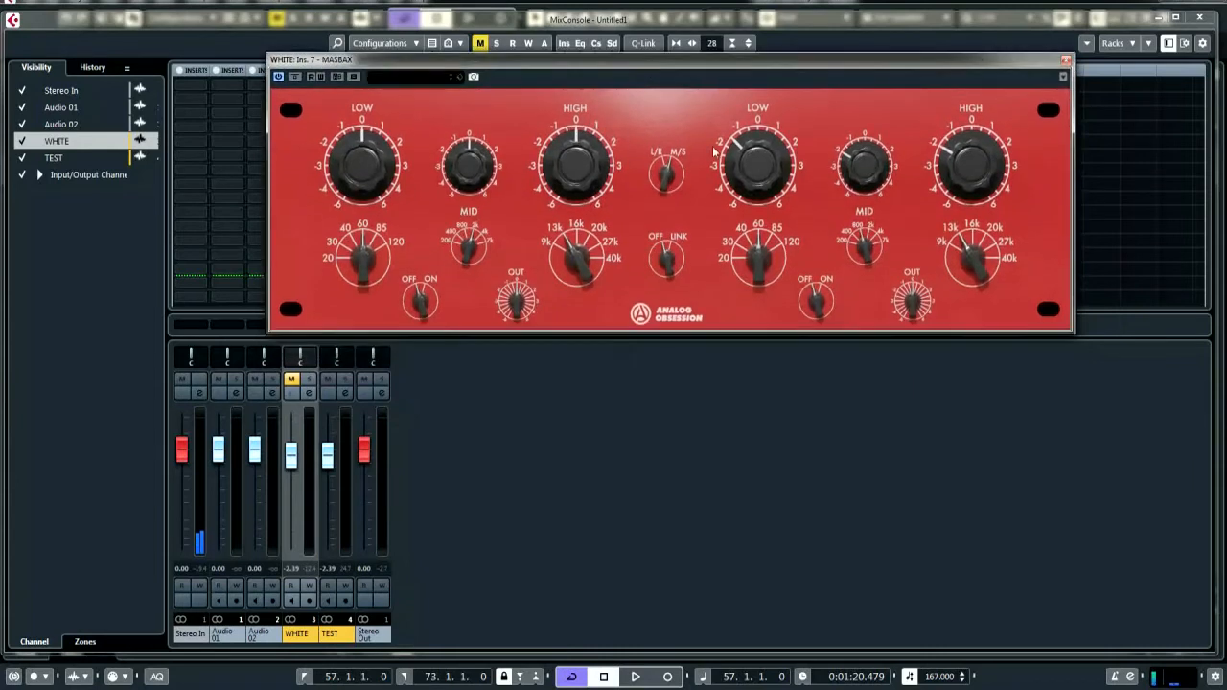
double_click(757, 164)
double_click(969, 163)
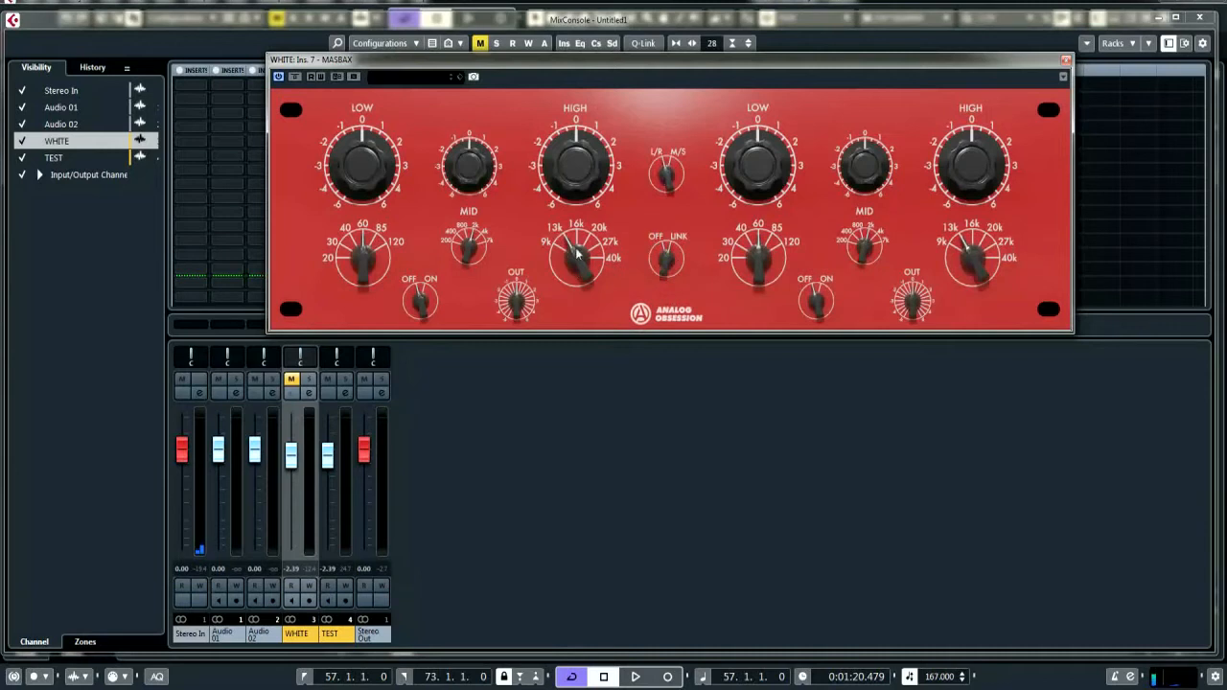
Open the AnSpec analyzer insert on the WHITE channel and move the MASBAX window clear of the insert slots
left_click(427, 304)
left_click_drag(417, 58, 484, 40)
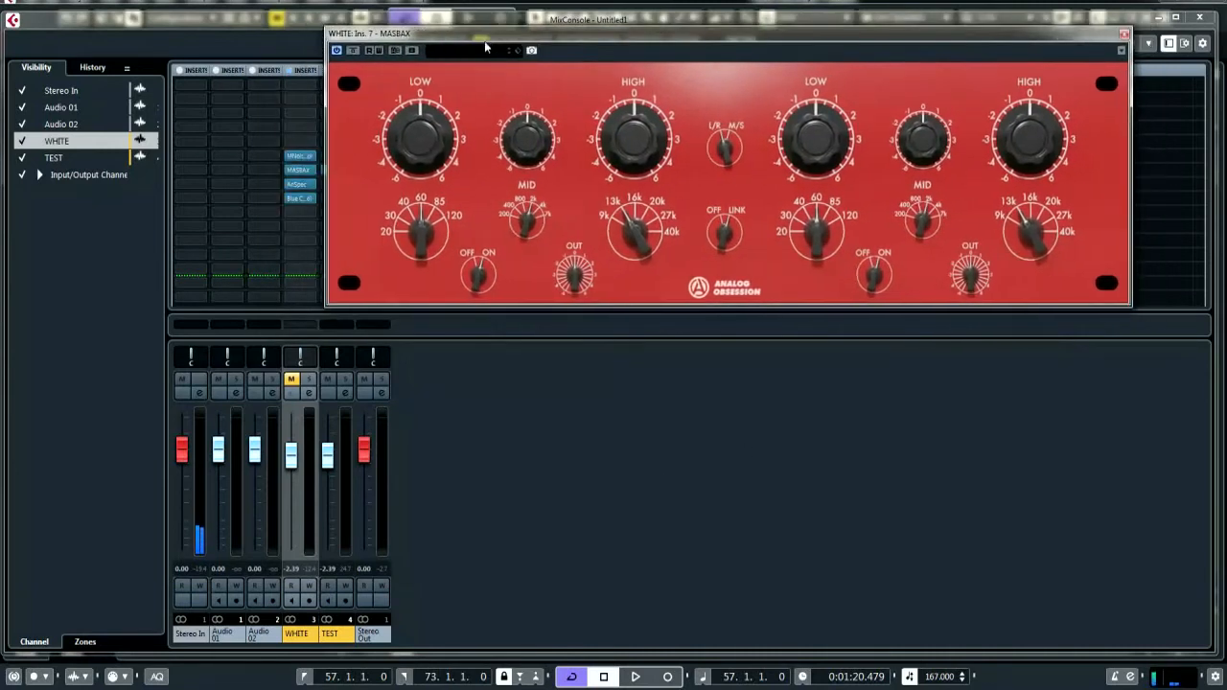
left_click(300, 186)
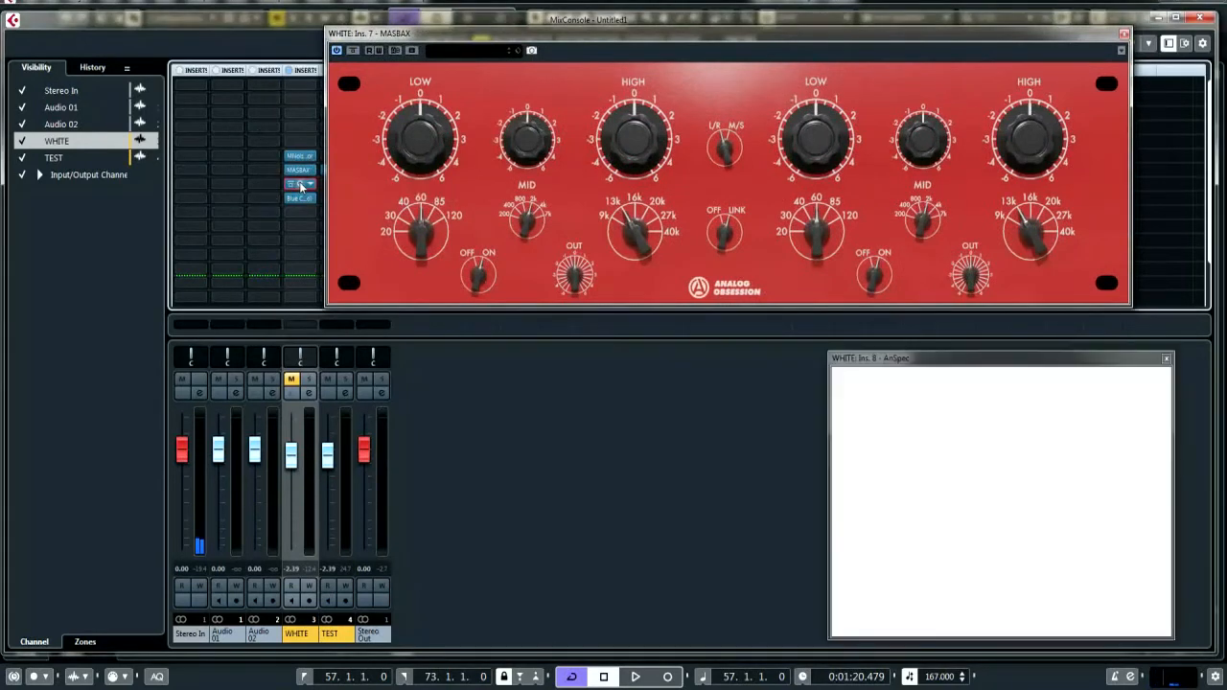
left_click_drag(619, 38, 589, 40)
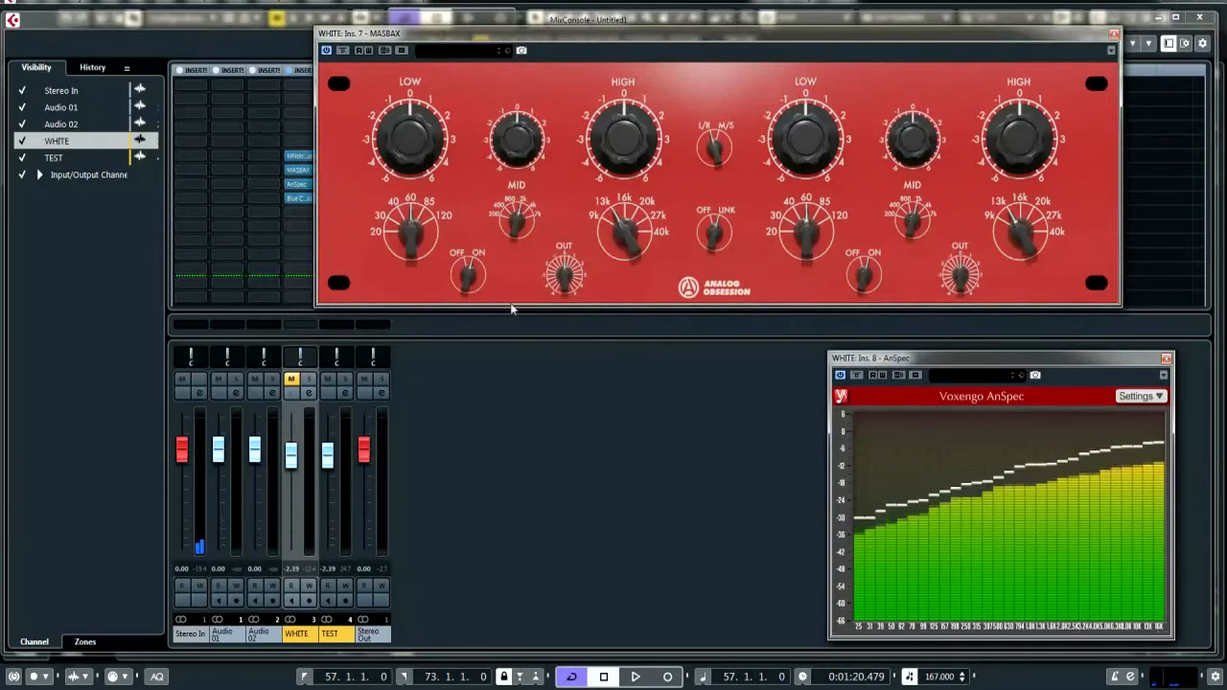
Open the WHITE channel's settings and arrange the window beneath MASBAX and beside AnSpec
left_click(308, 393)
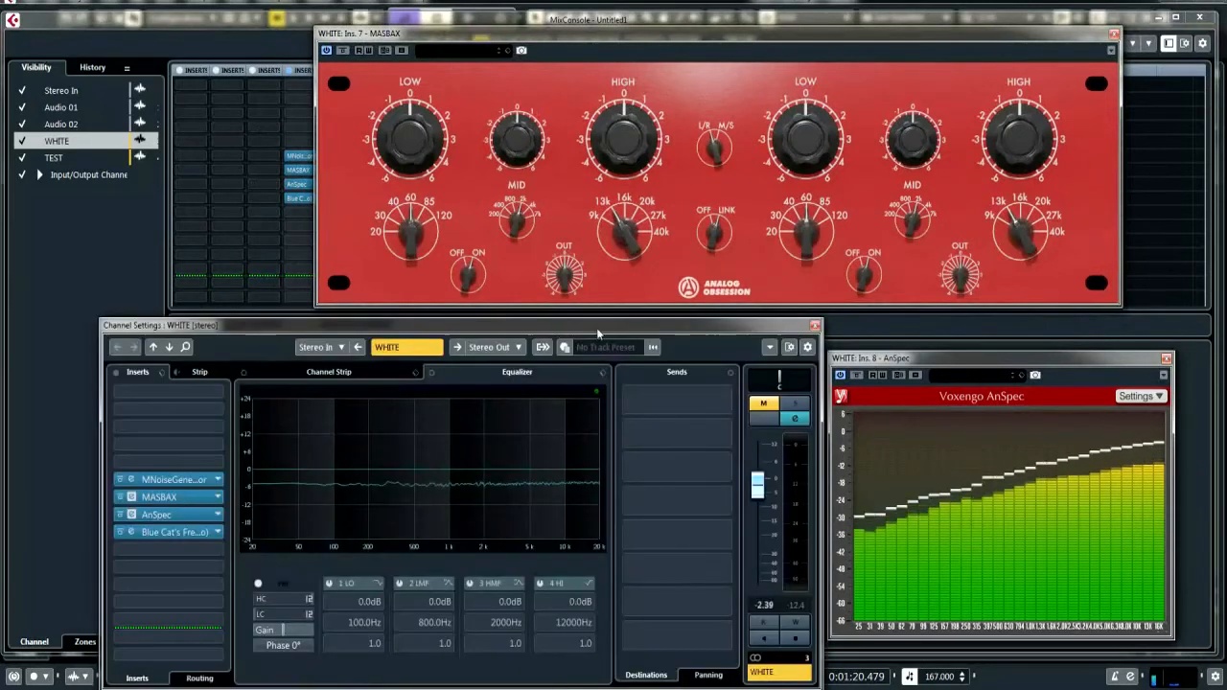
left_click_drag(706, 32, 679, 19)
left_click_drag(703, 324, 703, 316)
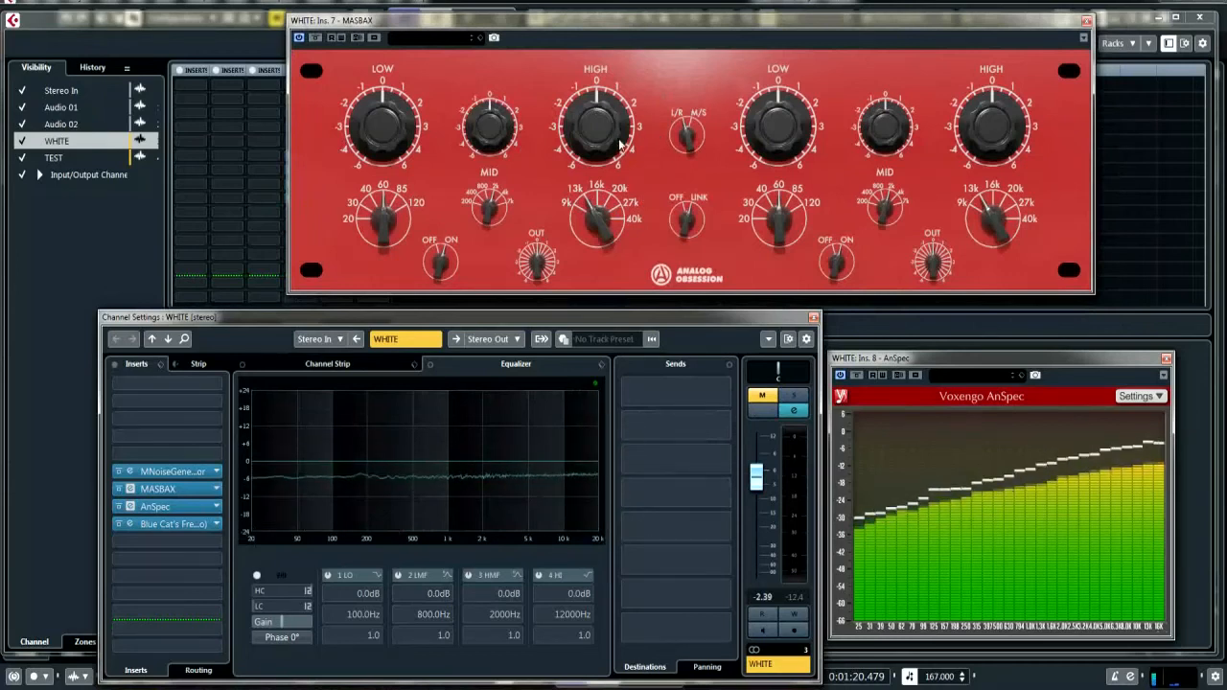
Test the shelves by boosting High to about 2.5 and Low to 6, cutting Low again, while viewing the spectrum
left_click_drag(619, 144, 640, 0)
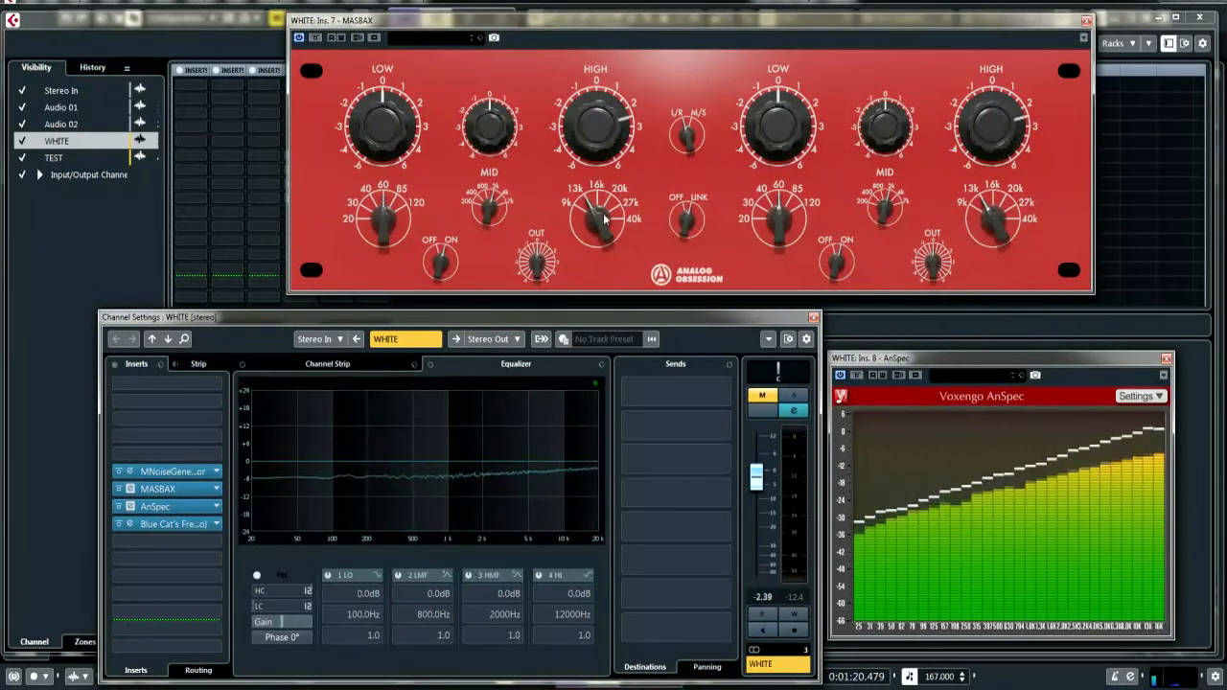
left_click_drag(603, 214, 616, 323)
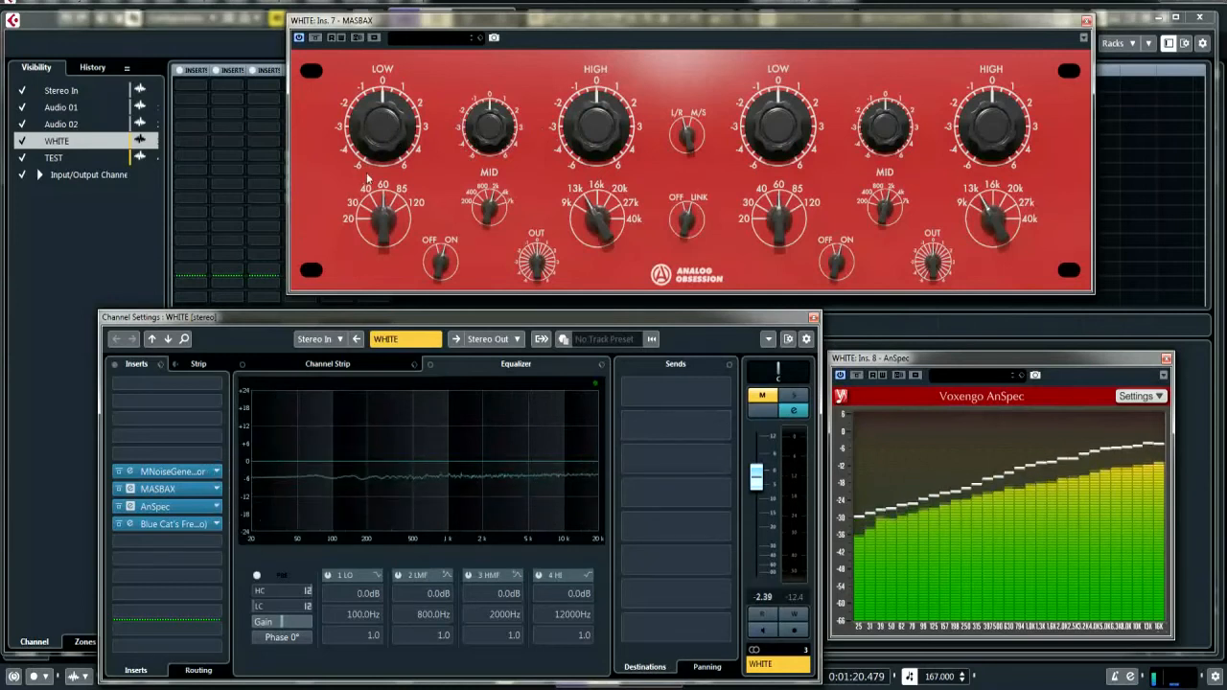
left_click_drag(381, 125, 386, 1)
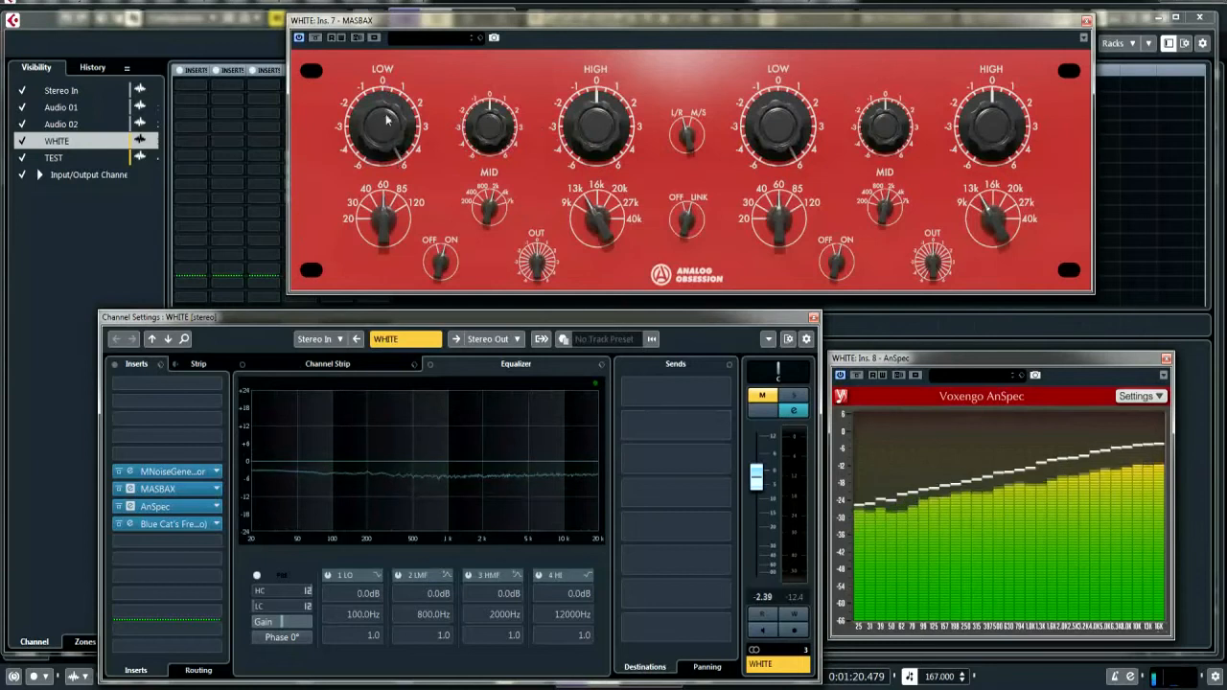
left_click_drag(389, 120, 395, 403)
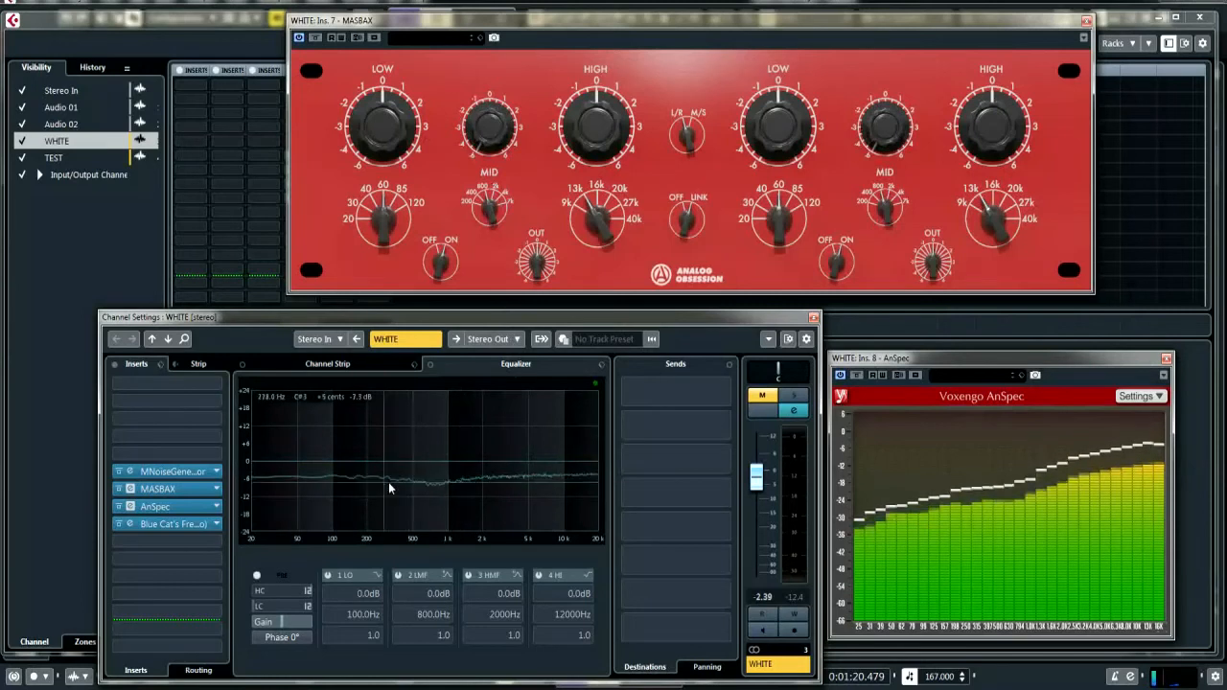
Draw a channel EQ cut of -6.9 dB at 434.6 Hz on band 3 and switch the band off
left_click_drag(414, 469, 406, 480)
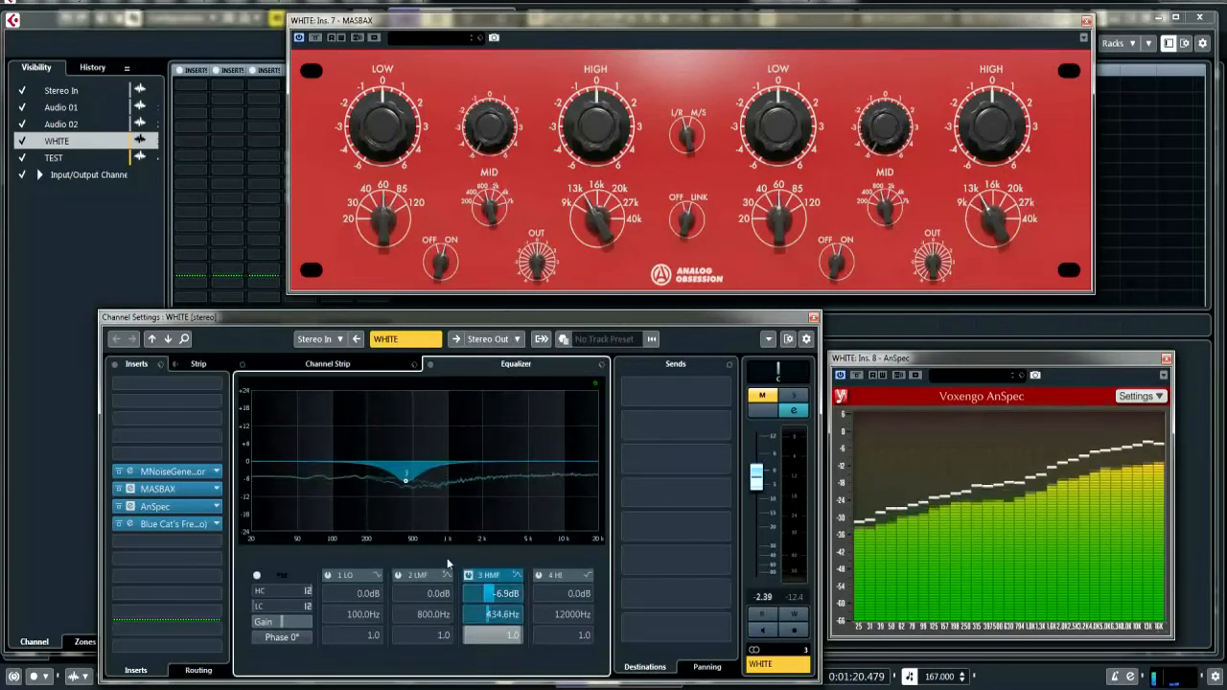
left_click(467, 575)
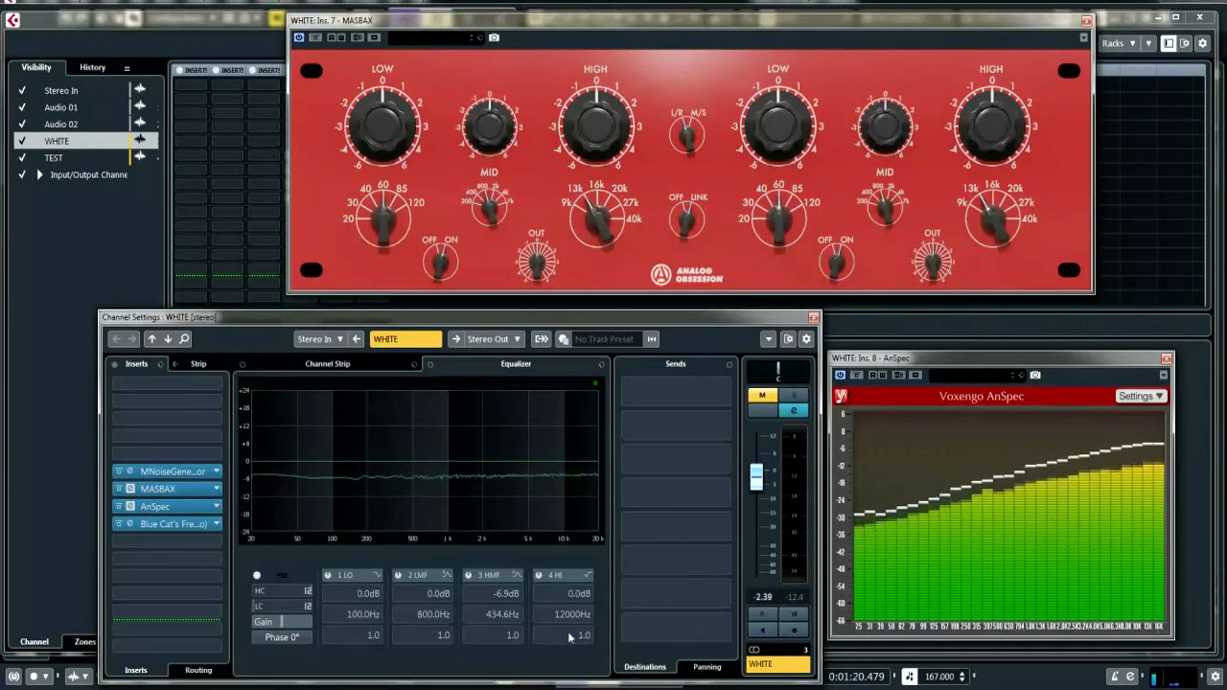
Enable the channel EQ's band 4 HI and set its frequency to 2681 Hz
left_click(540, 576)
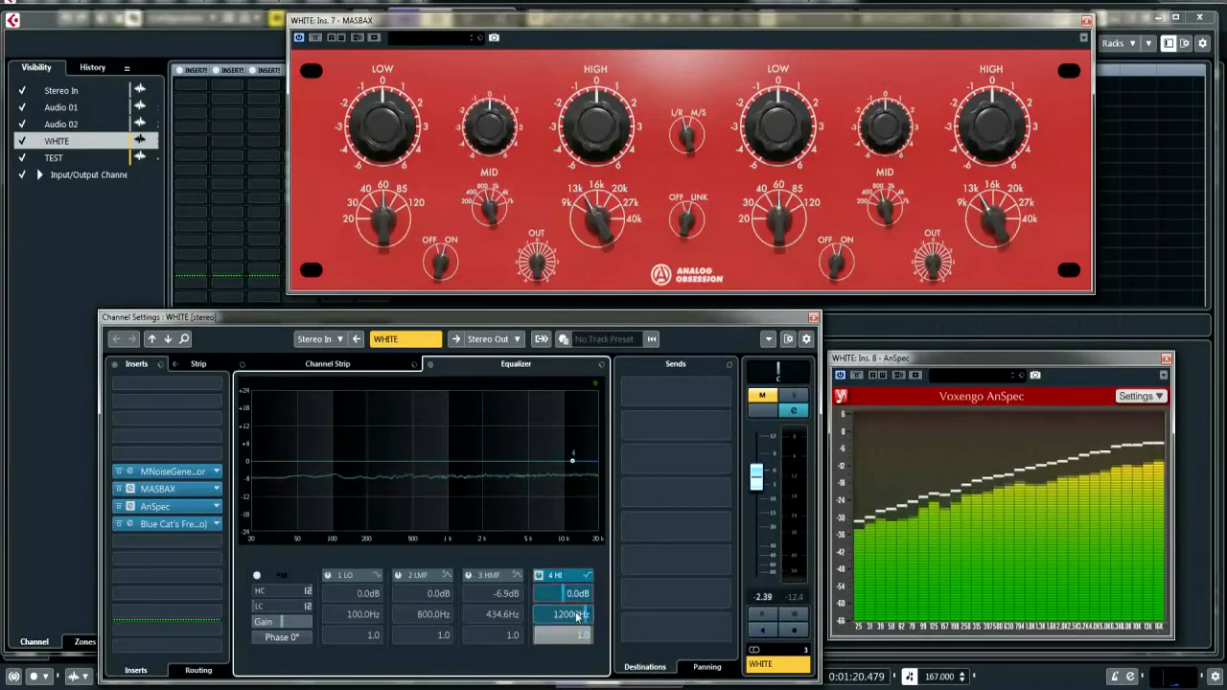
left_click_drag(572, 606, 576, 616)
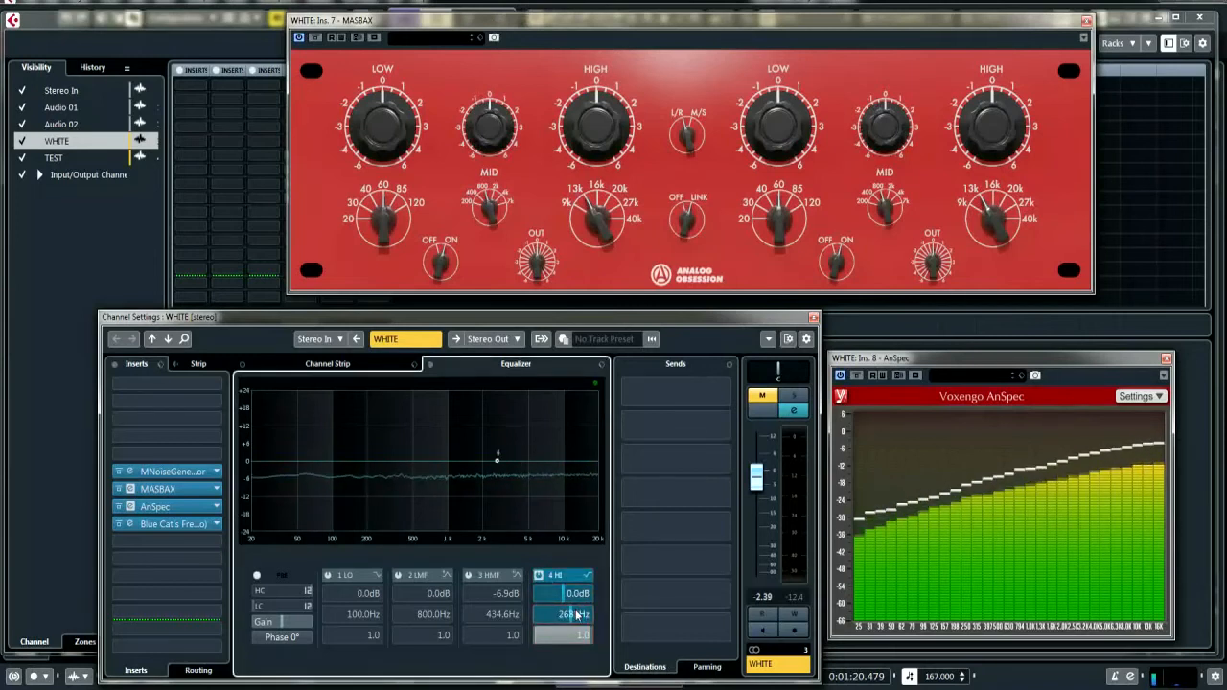
scroll(576, 597, "up", 2)
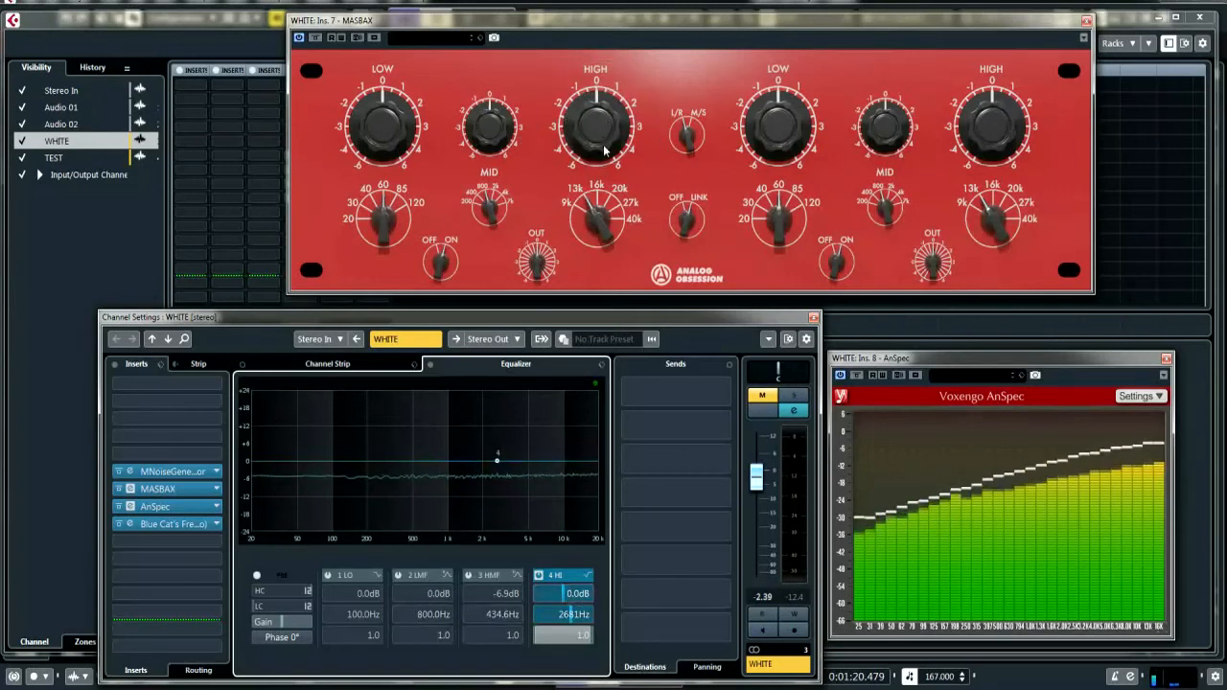
Test a MASBAX High boost of about 3 against the spectrum and return the High gain to 0
left_click_drag(604, 151, 601, 43)
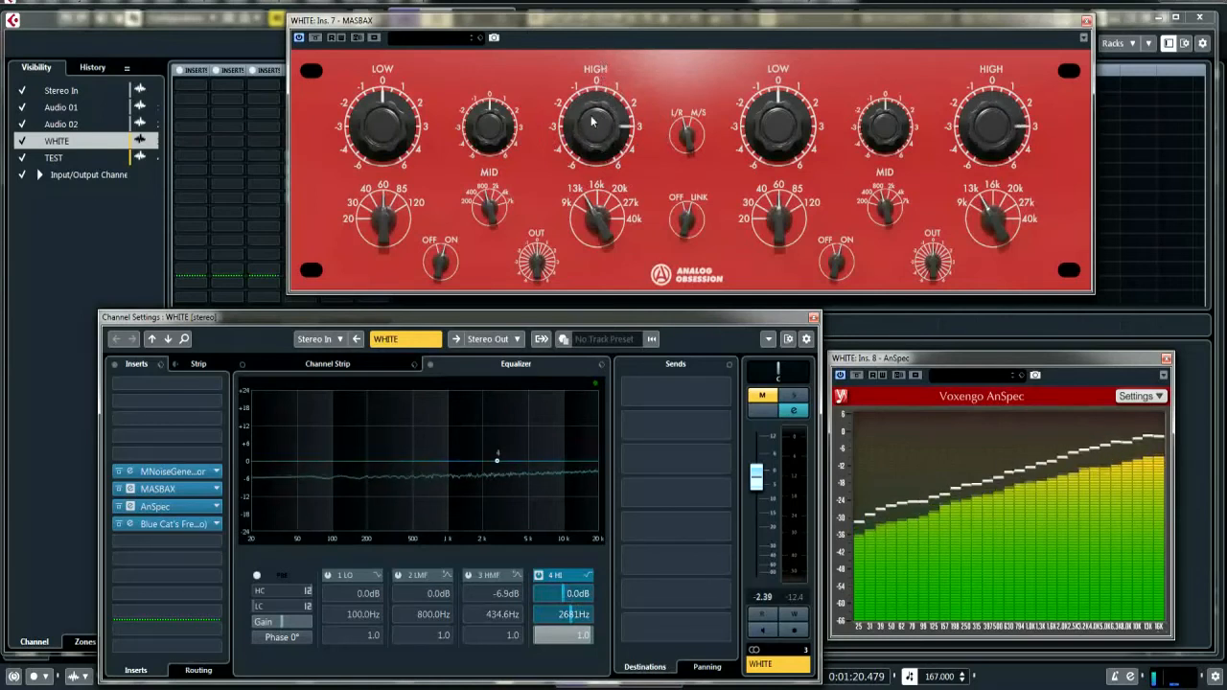
mouse_move(593, 121)
left_mouse_down()
mouse_move(600, 215)
mouse_move(588, 113)
mouse_move(590, 131)
left_mouse_up()
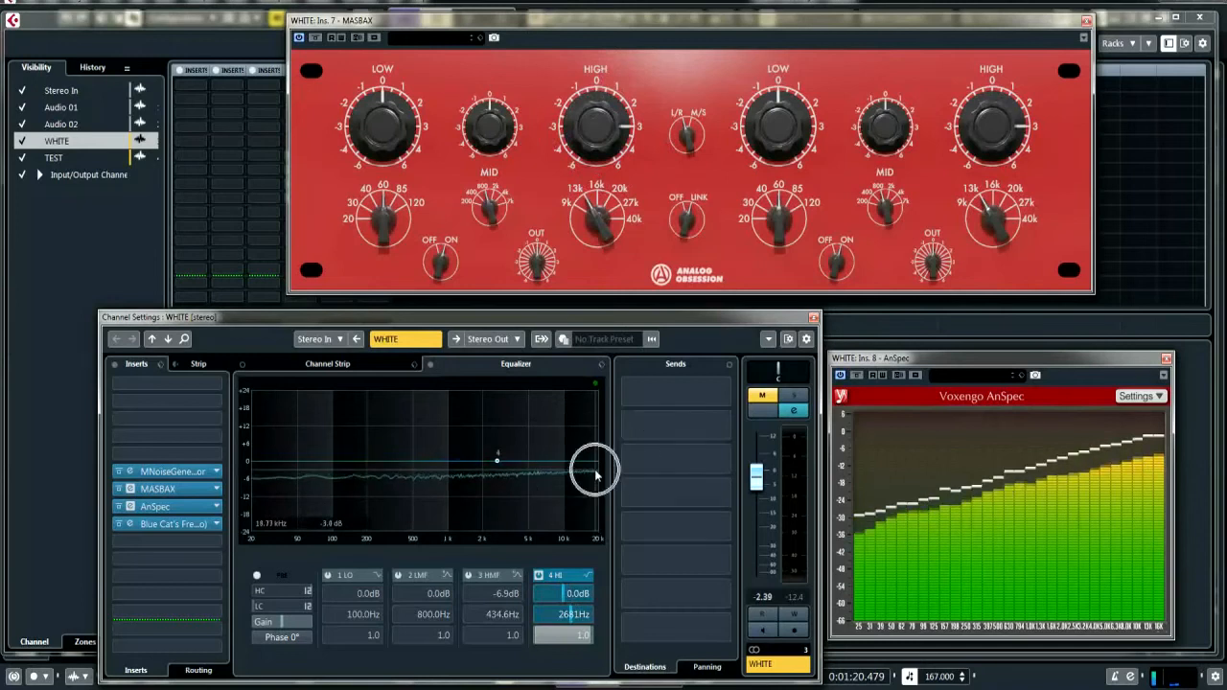
left_click_drag(610, 89, 610, 188)
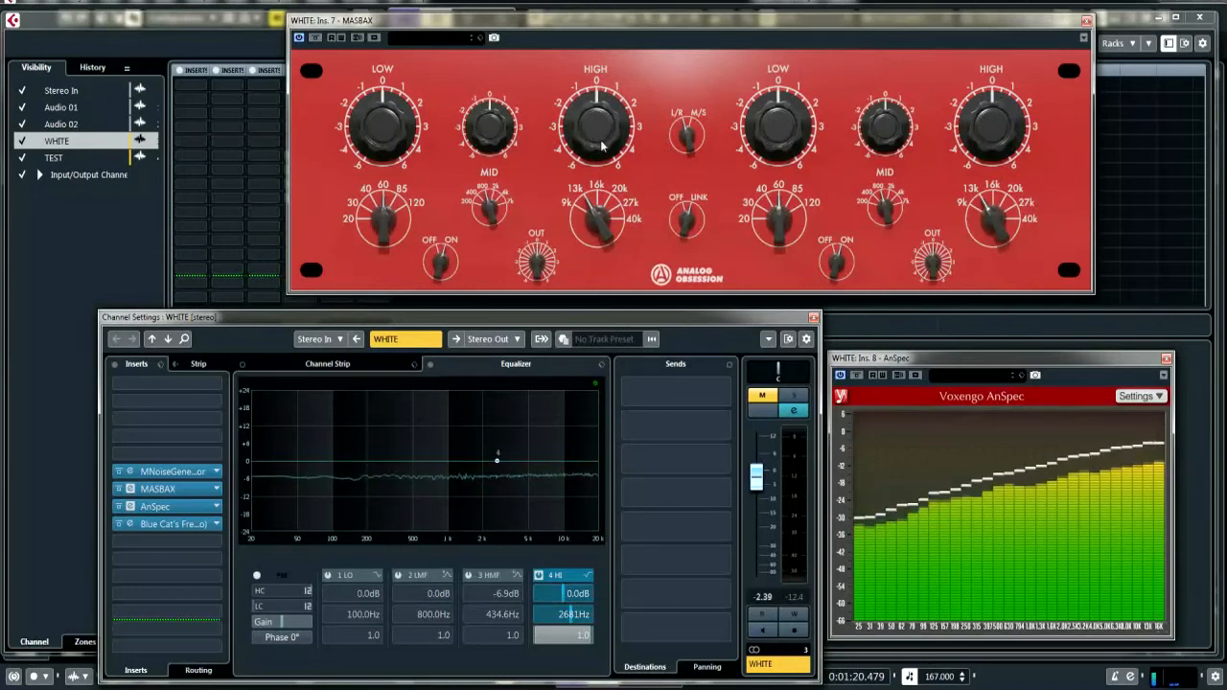
left_click_drag(599, 151, 596, 45)
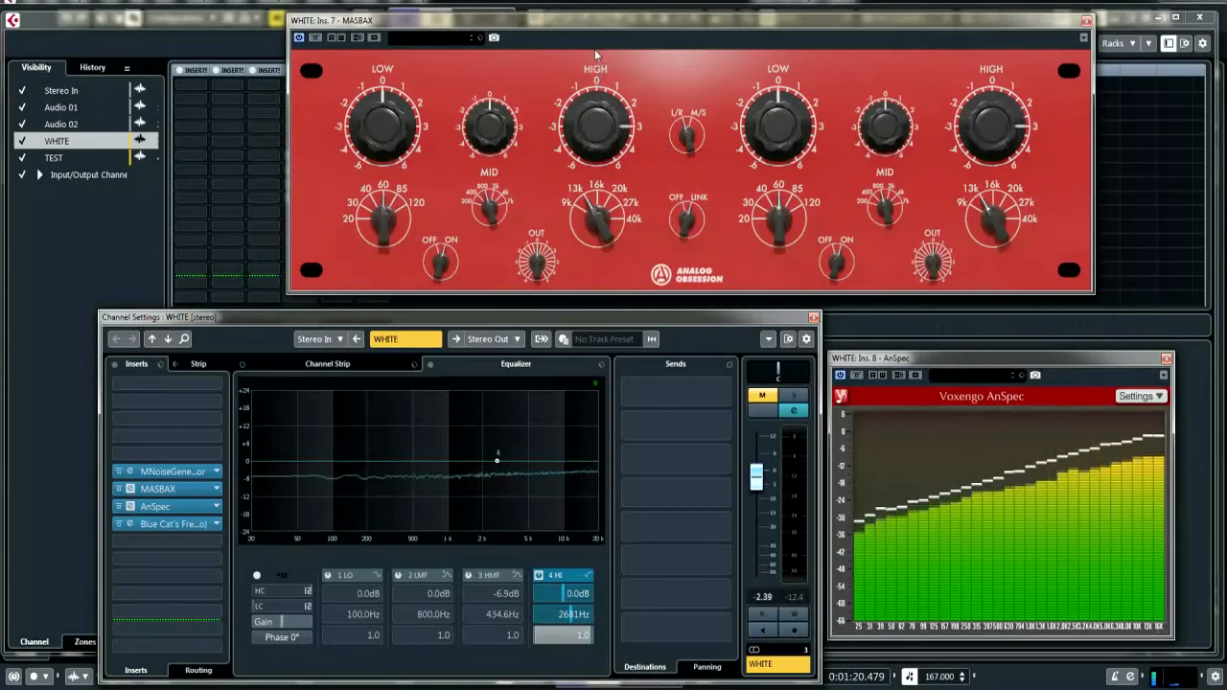
left_click_drag(595, 106, 603, 45)
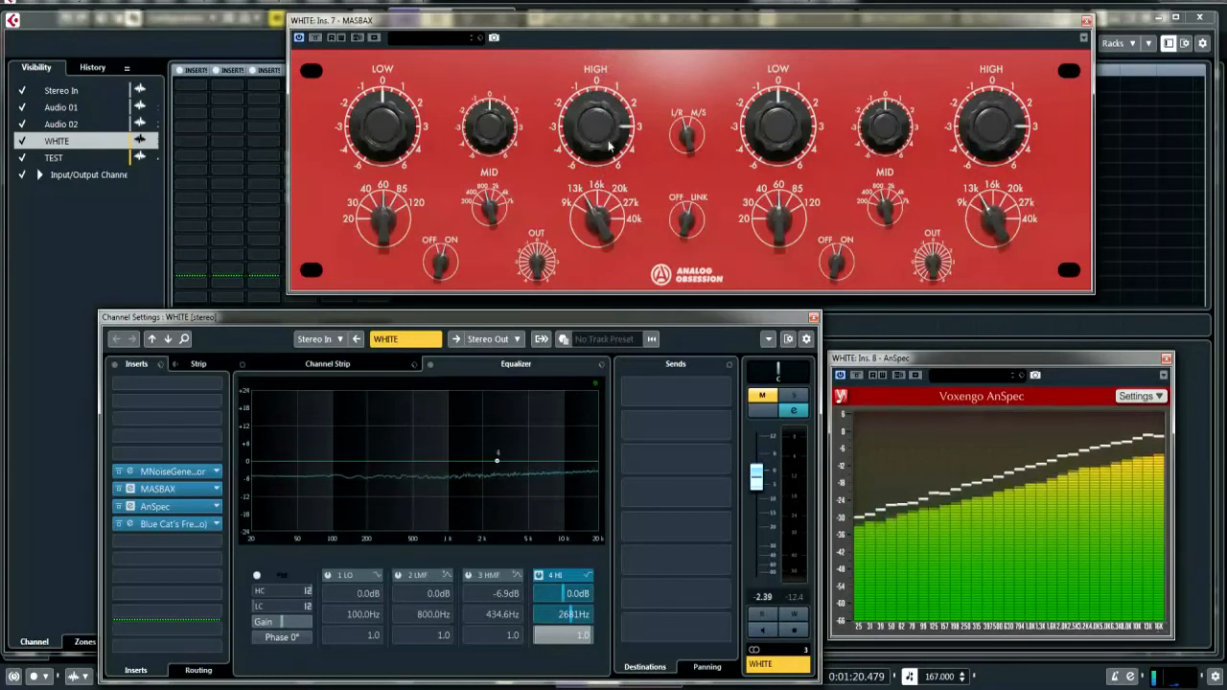
left_click_drag(608, 146, 567, 216)
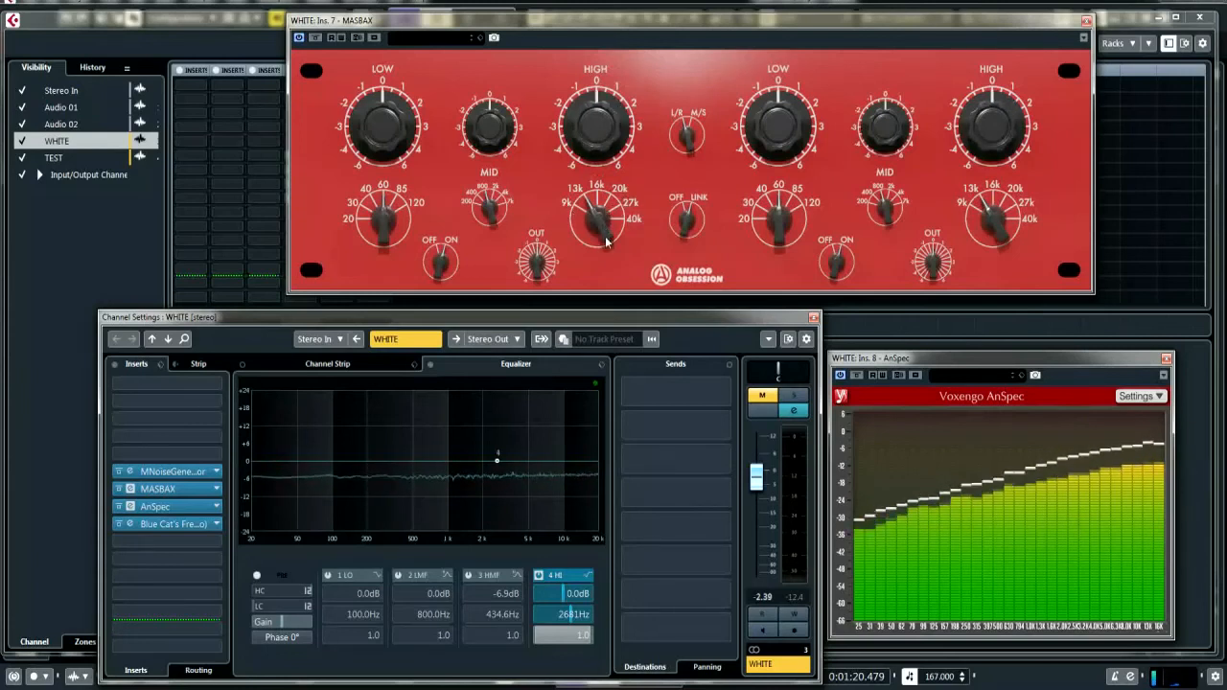
Set the MASBAX High frequency to 40k and test a High boost of 6 before returning the gain to 0
left_click_drag(607, 238, 604, 66)
left_click_drag(615, 227, 610, 150)
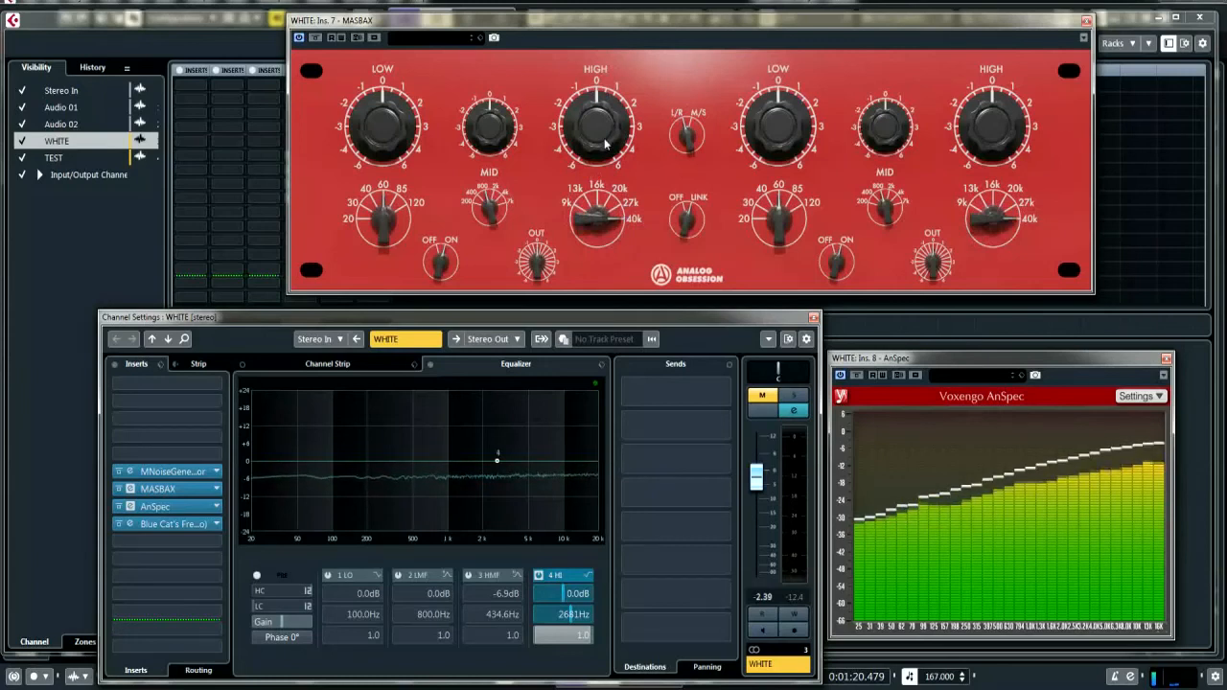
left_click_drag(608, 155, 604, 11)
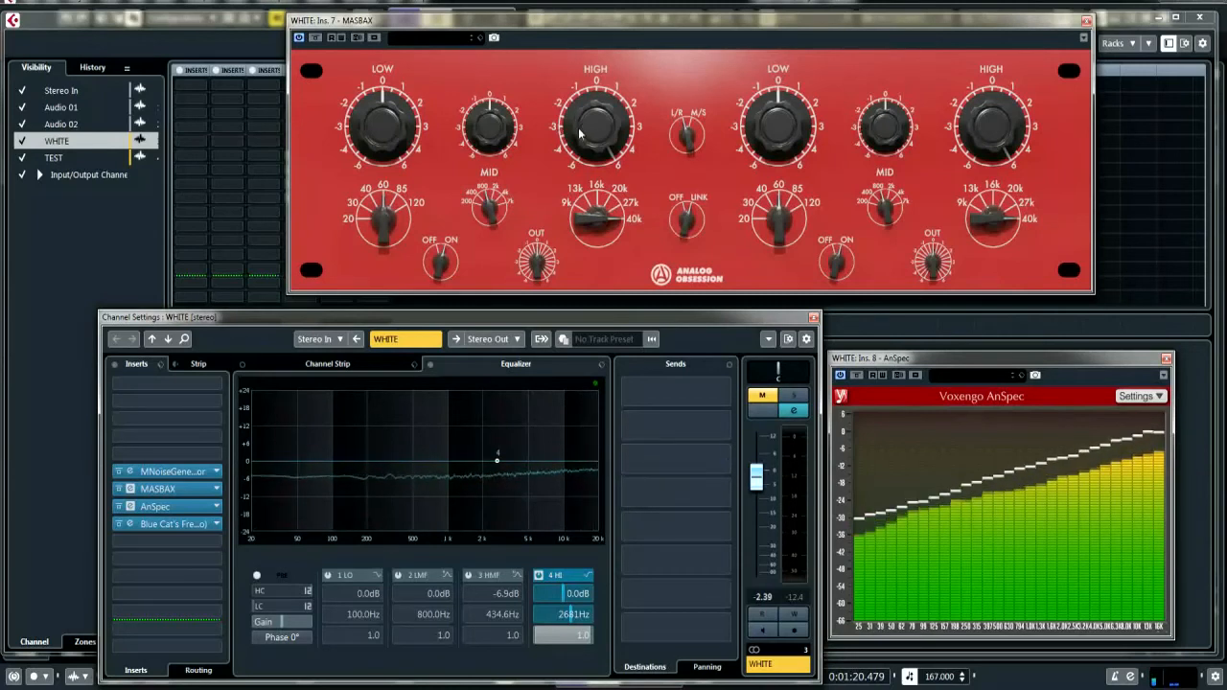
left_click_drag(579, 133, 602, 294)
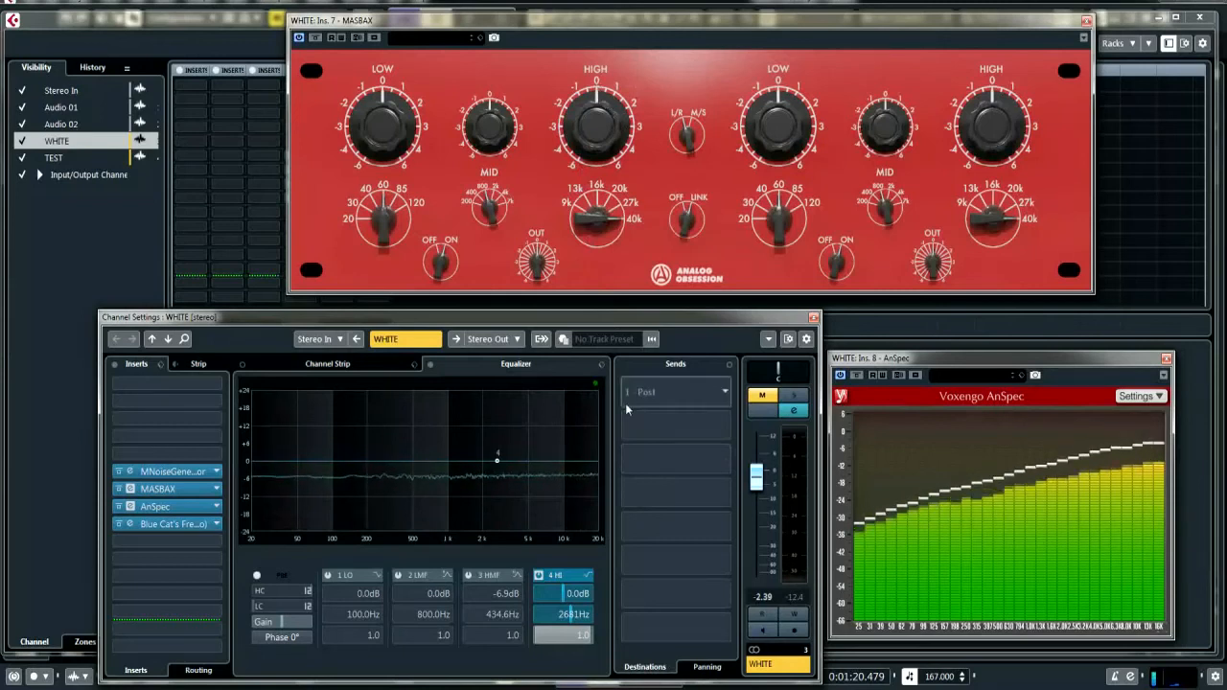
Lower the MASBAX High frequency to 9k under a gain cut of -6 and reset the High gain to 0
key("ctrl")
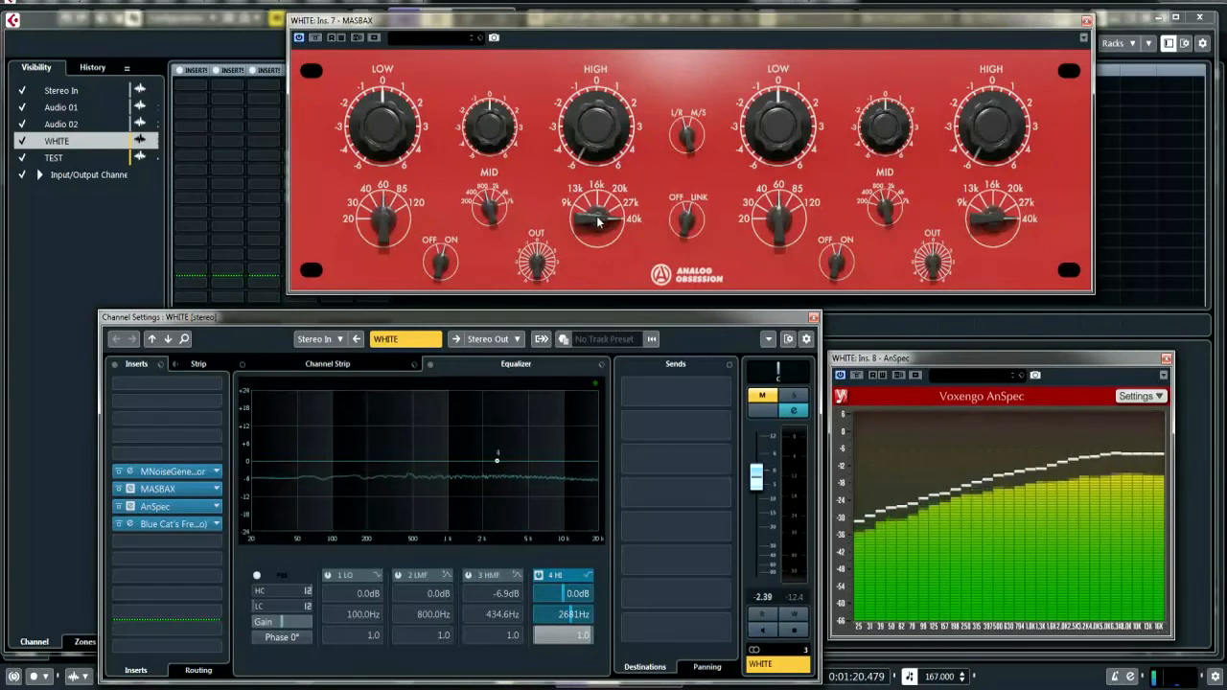
left_click_drag(594, 222, 602, 263)
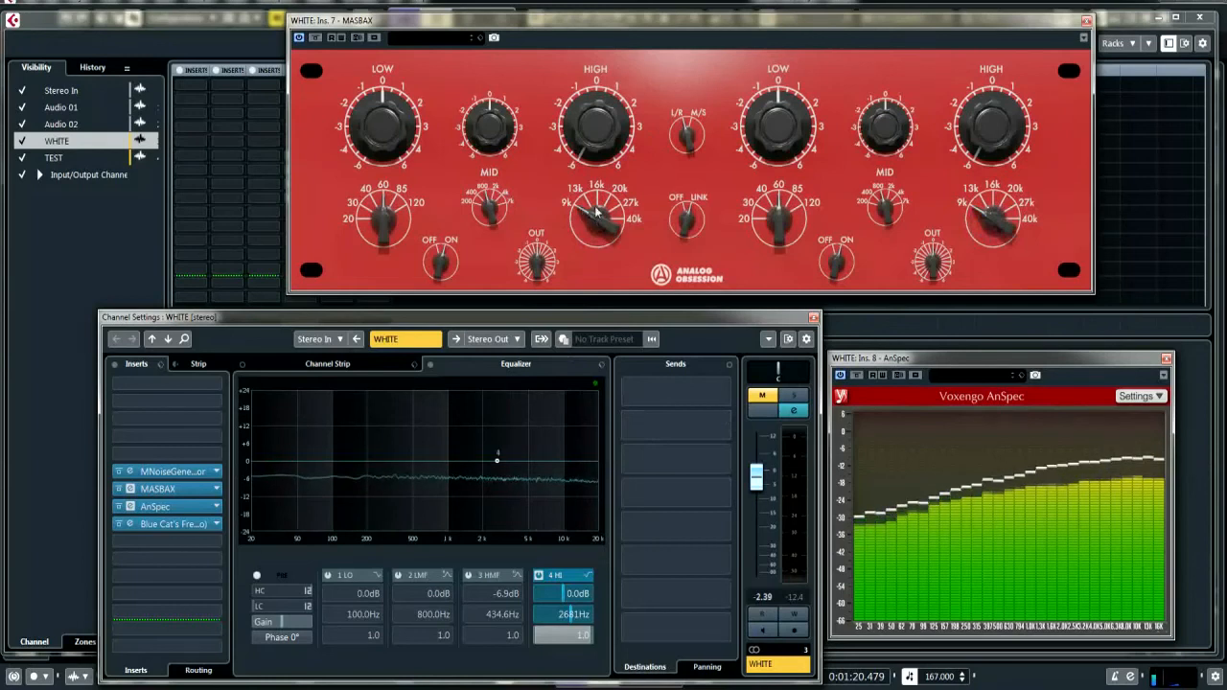
left_click_drag(580, 130, 580, 55)
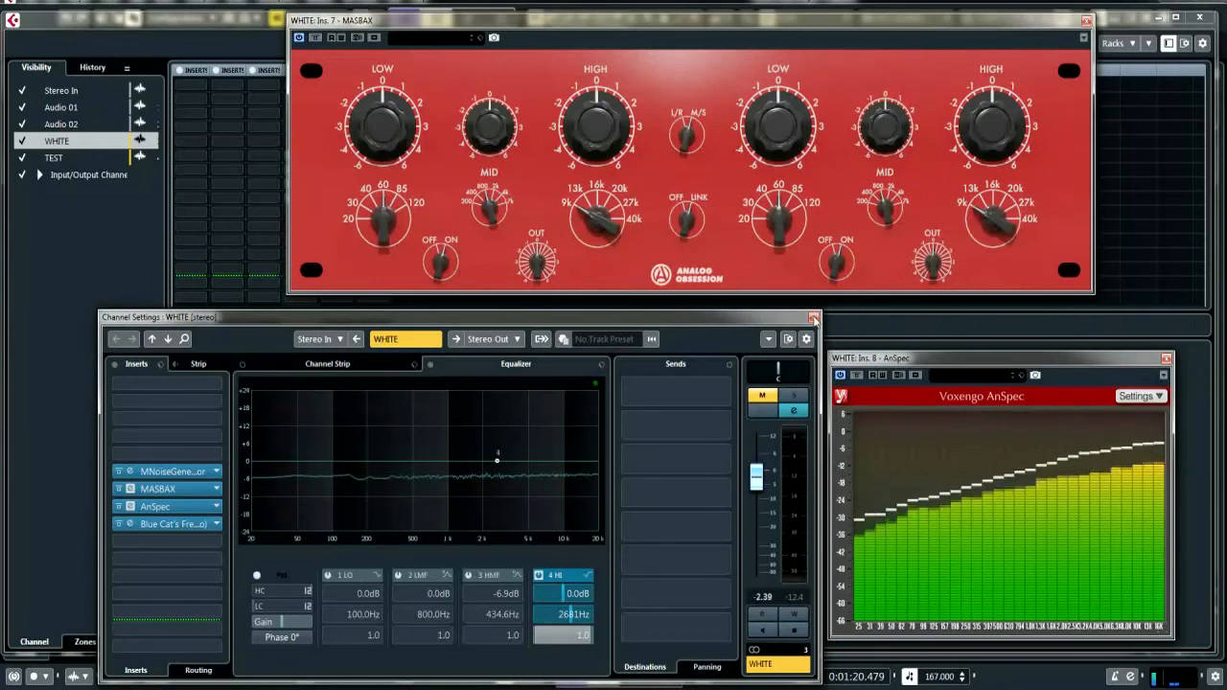
Close the WHITE track's channel settings, MASBAX equalizer and AnSpec analyzer windows
left_click(814, 317)
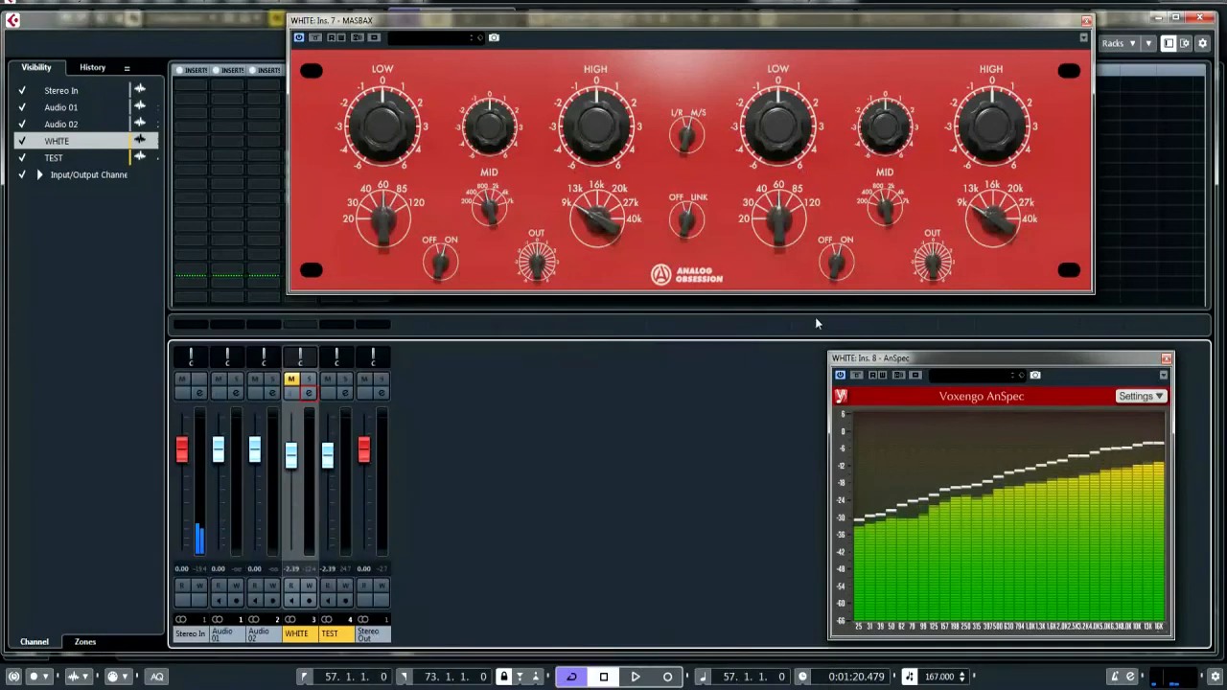
left_click(1087, 20)
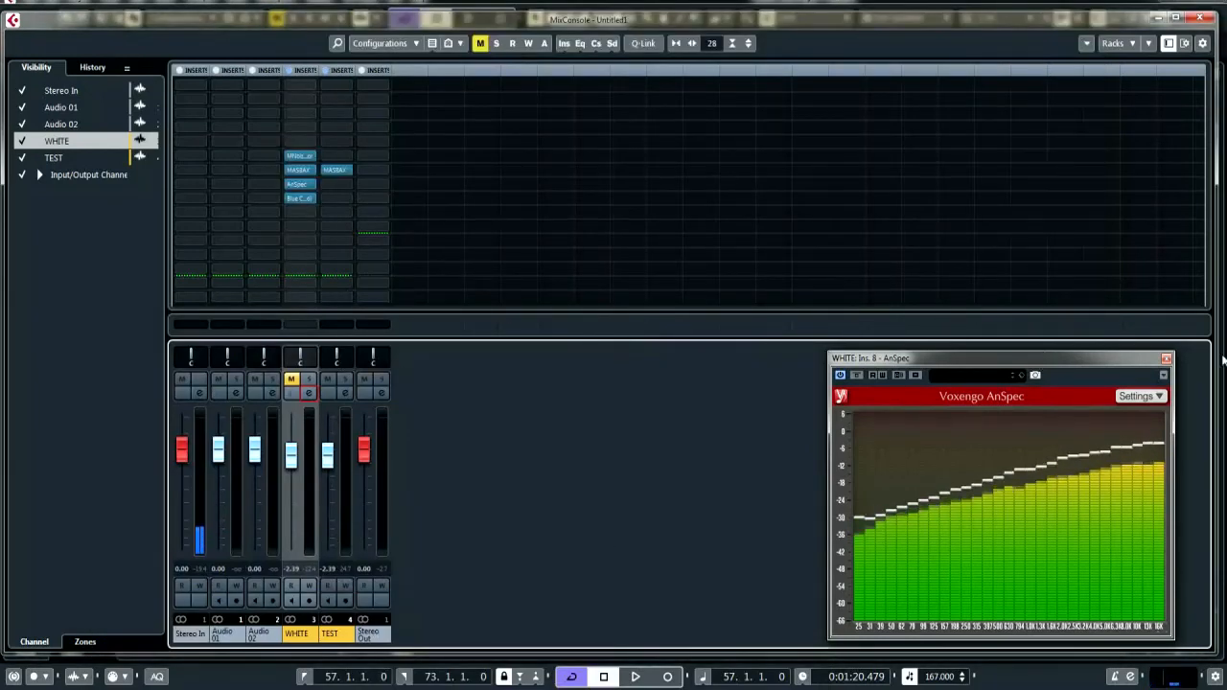
left_click(1166, 359)
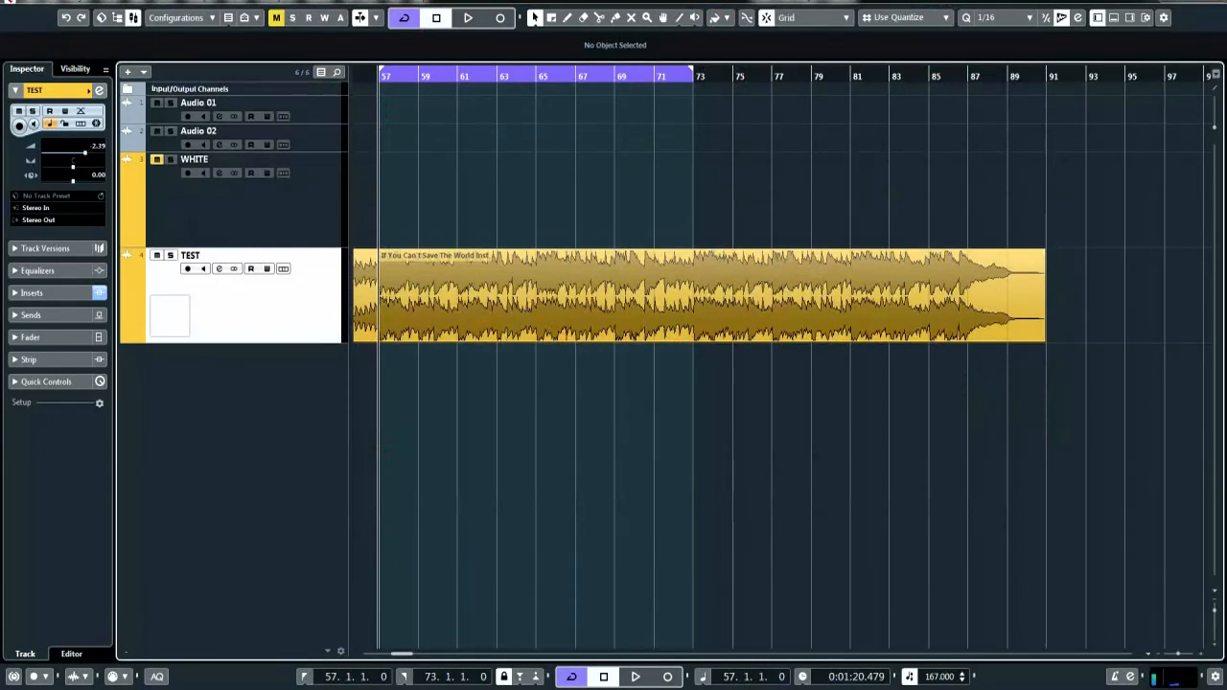
Select the TEST track and bring its MASBAX plugin window into full view over the project
left_click_drag(515, 10, 614, 2)
left_click(211, 304)
key("F3")
key("F3")
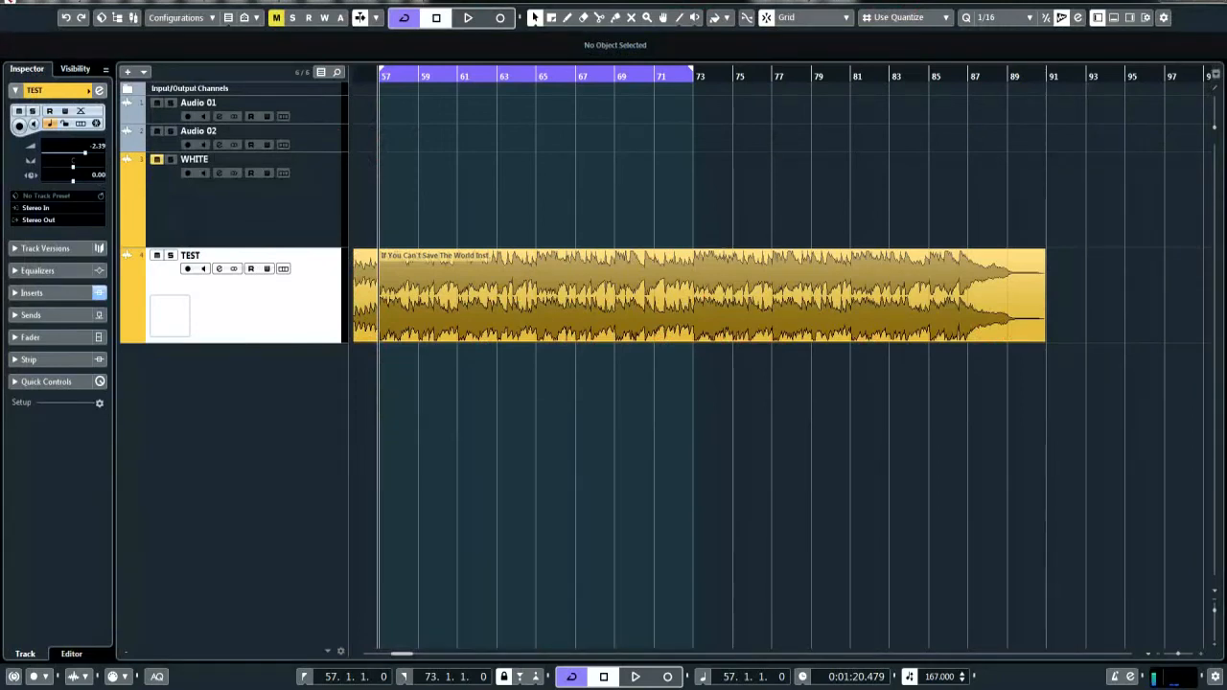
left_click_drag(661, 0, 669, 142)
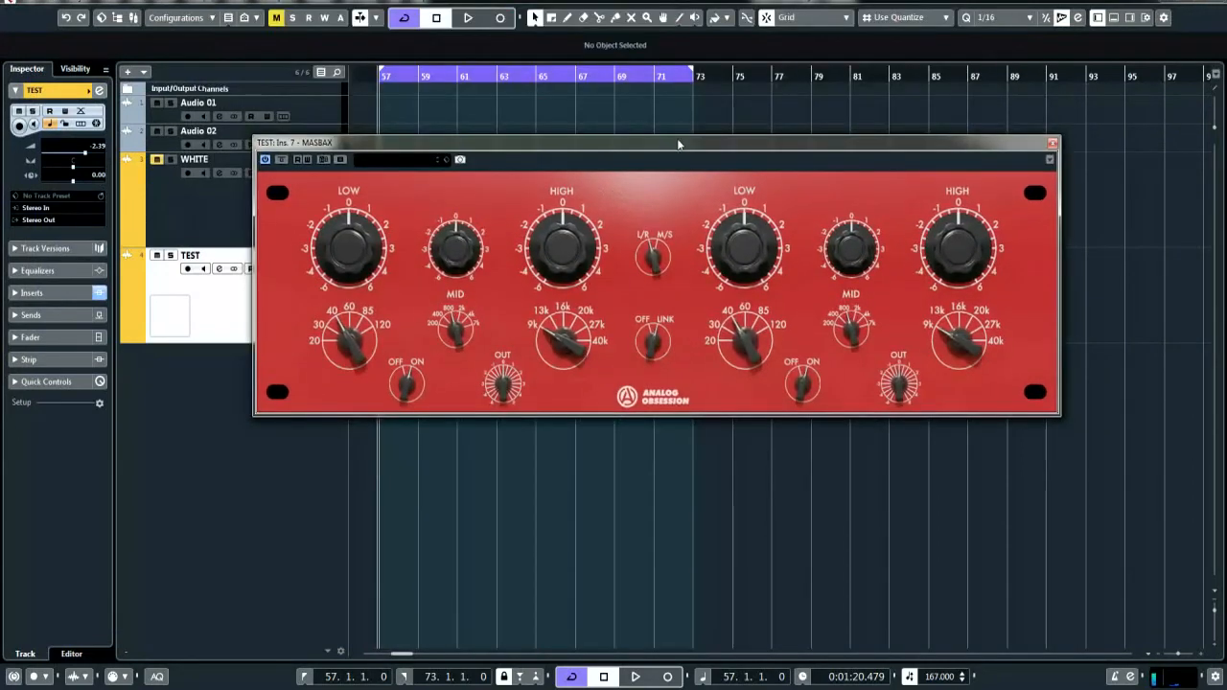
Play the TEST track and audition MASBAX High boosts of 6 and 3, returning the High gain to 0
key("space")
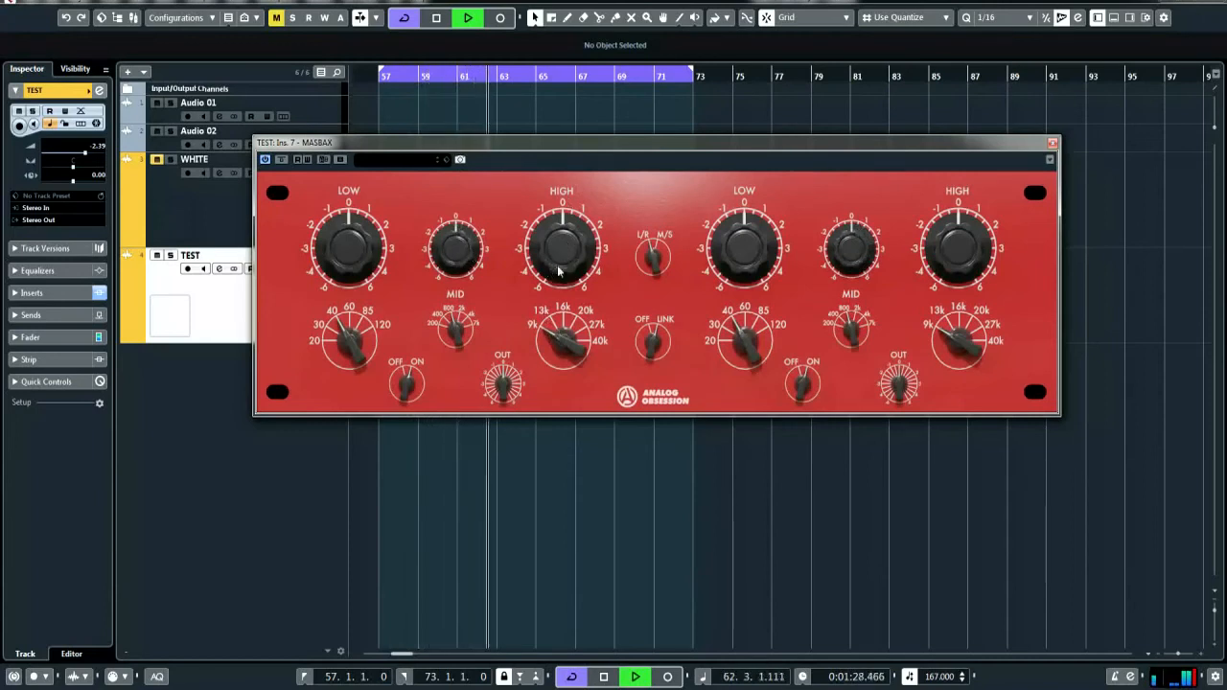
left_click_drag(562, 276, 572, 127)
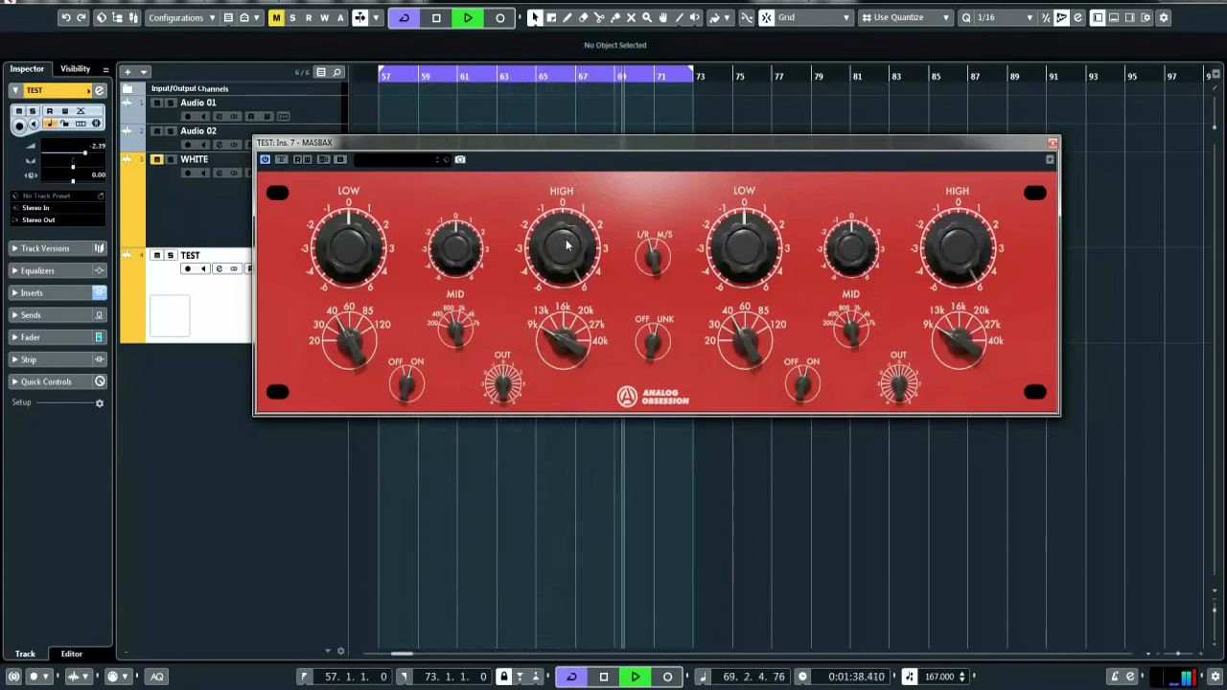
left_click_drag(568, 242, 577, 408)
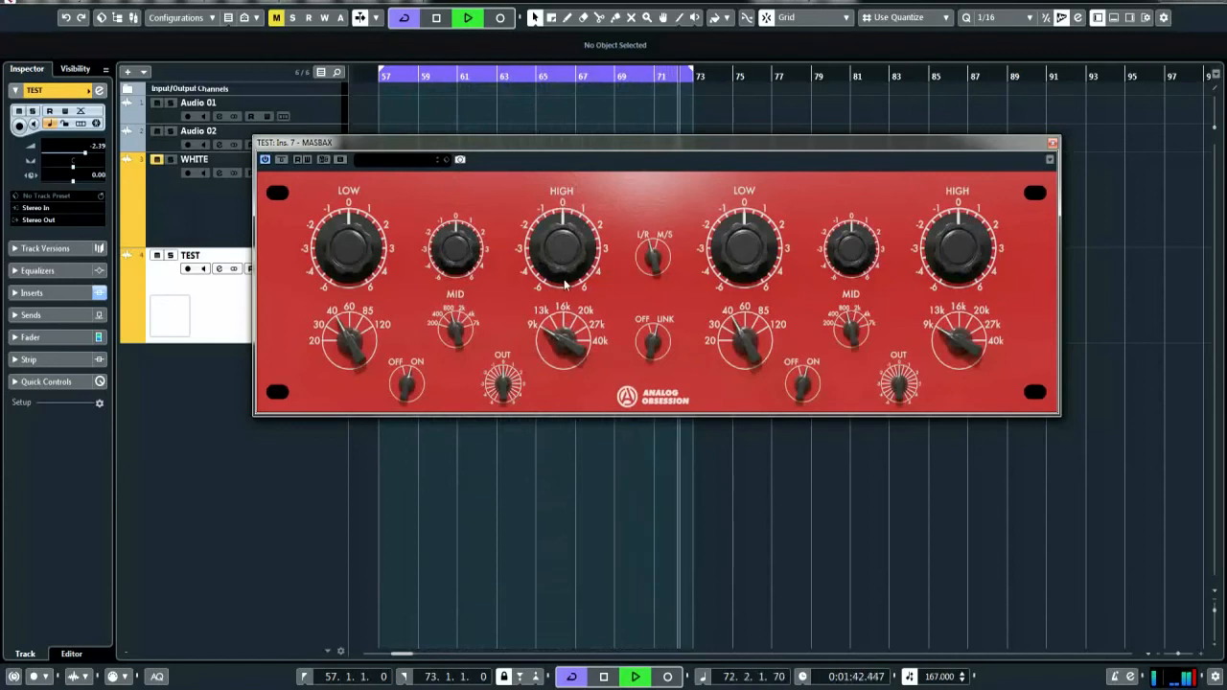
left_click_drag(564, 272, 564, 204)
left_click_drag(564, 252, 564, 233)
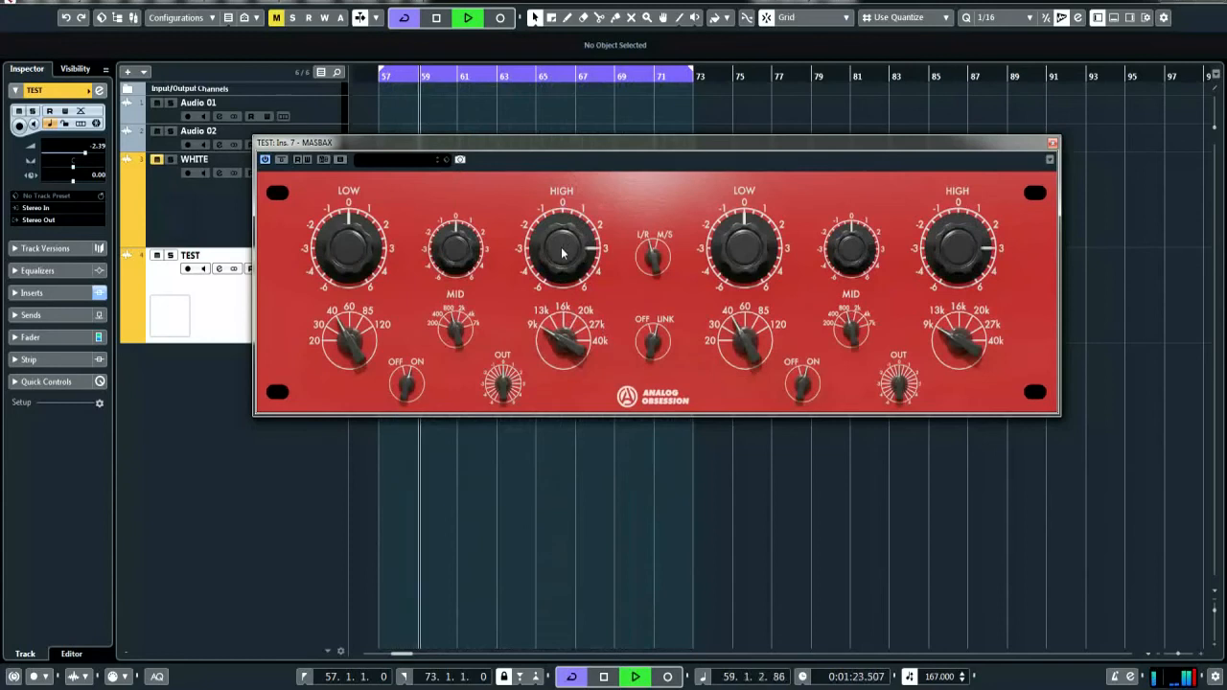
double_click(571, 246)
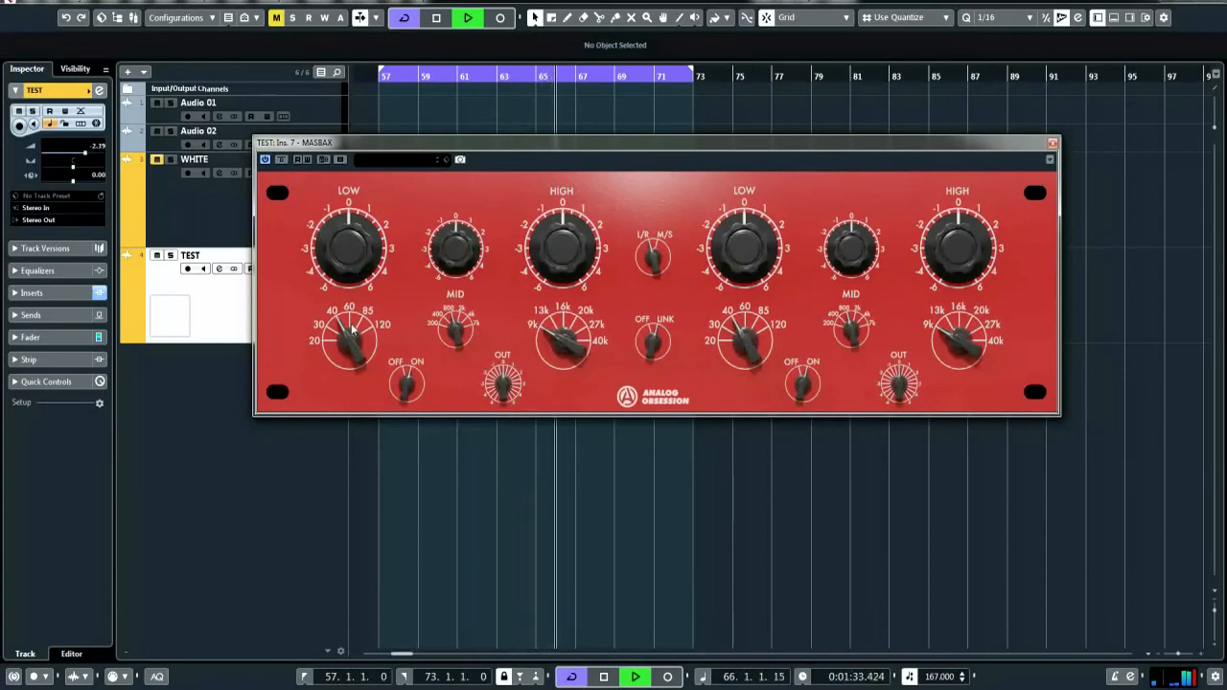
Set the MASBAX Low frequency to 85, audition a Low boost of 6, reset the gain to 0 and stop playback
left_click_drag(352, 266, 356, 90)
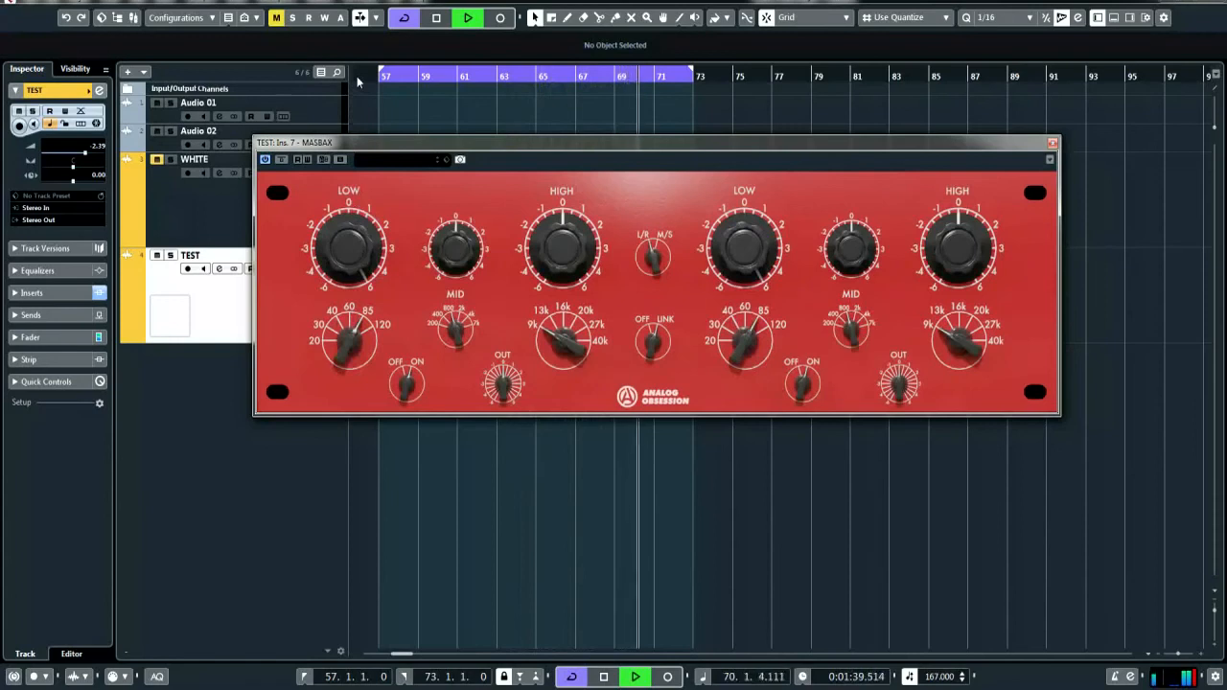
left_click_drag(356, 82, 389, 314)
key("space")
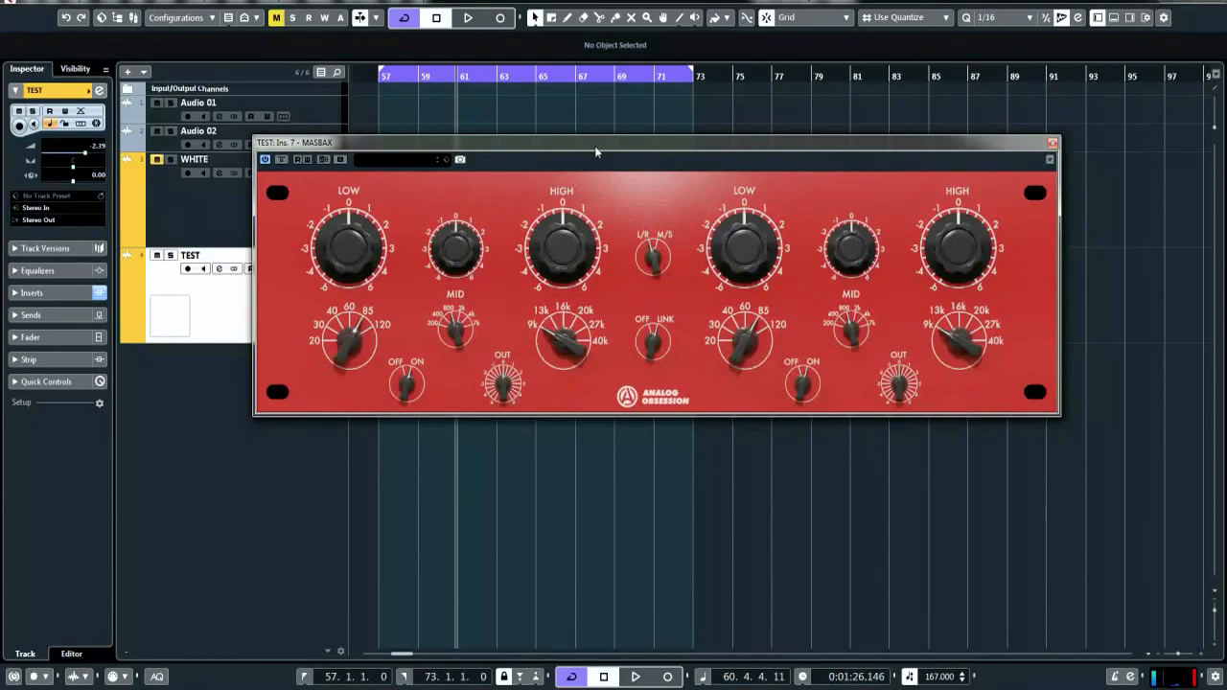
Reposition the MASBAX window, resume playback, test the second channel's High gain and raise its Mid gain to about 2
left_click_drag(595, 146, 807, 147)
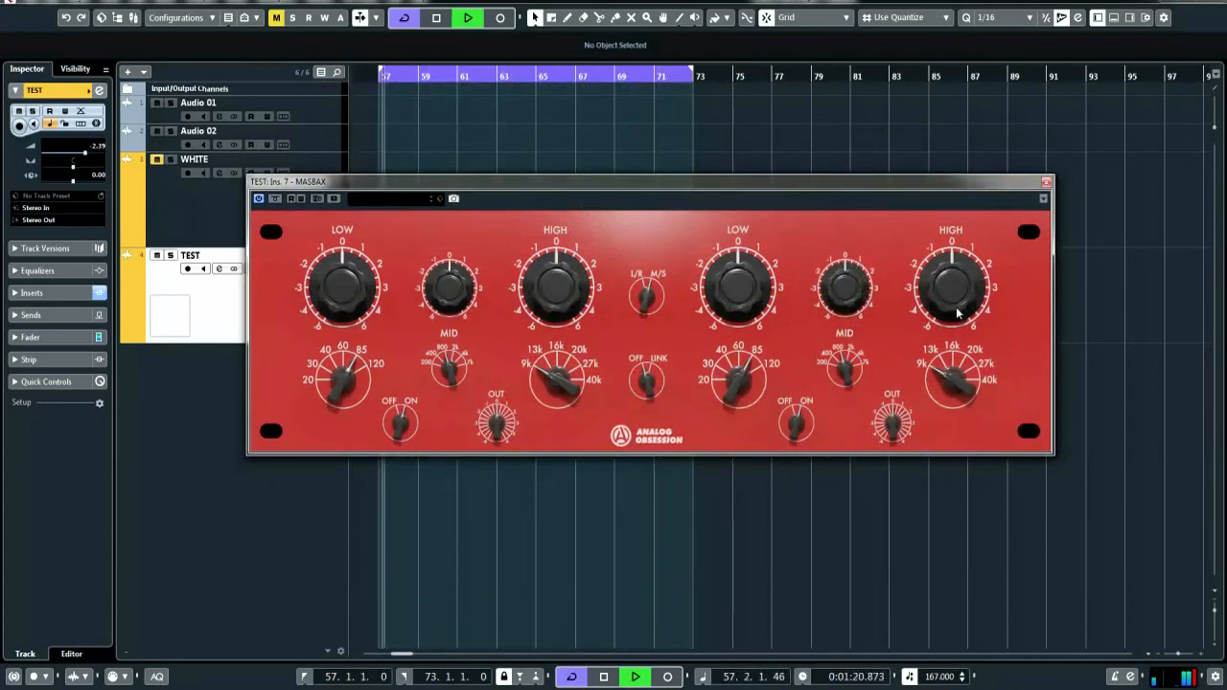
left_click_drag(957, 278, 964, 307)
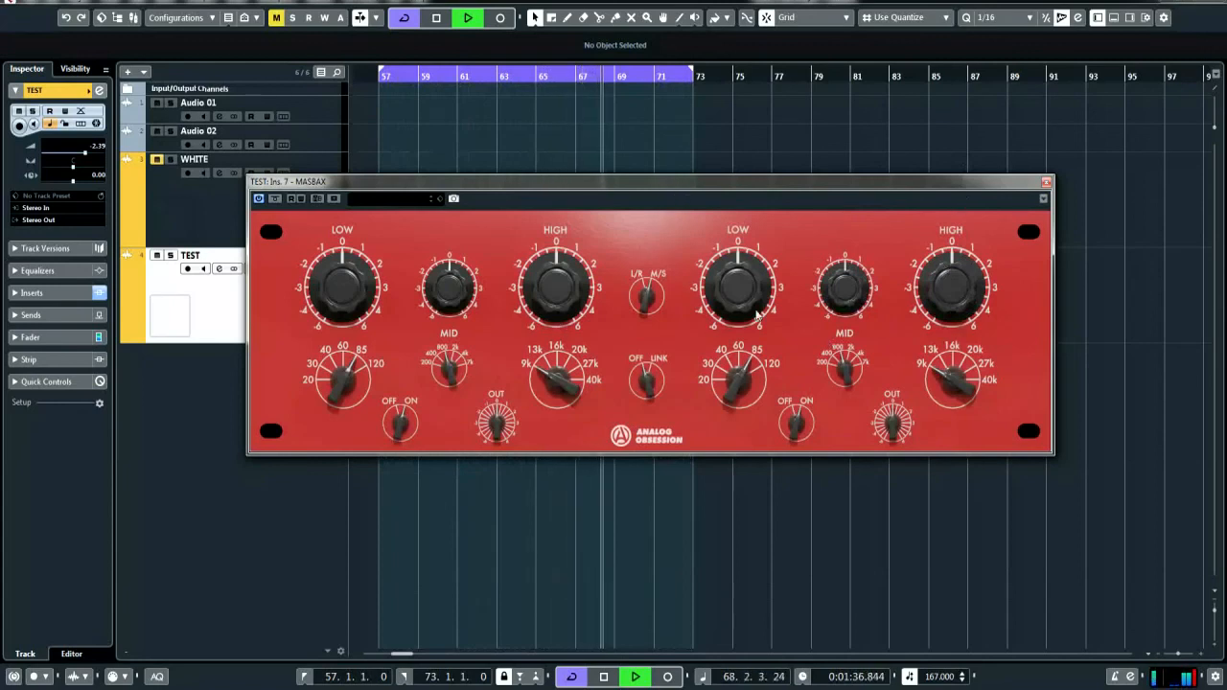
left_click_drag(842, 284, 864, 232)
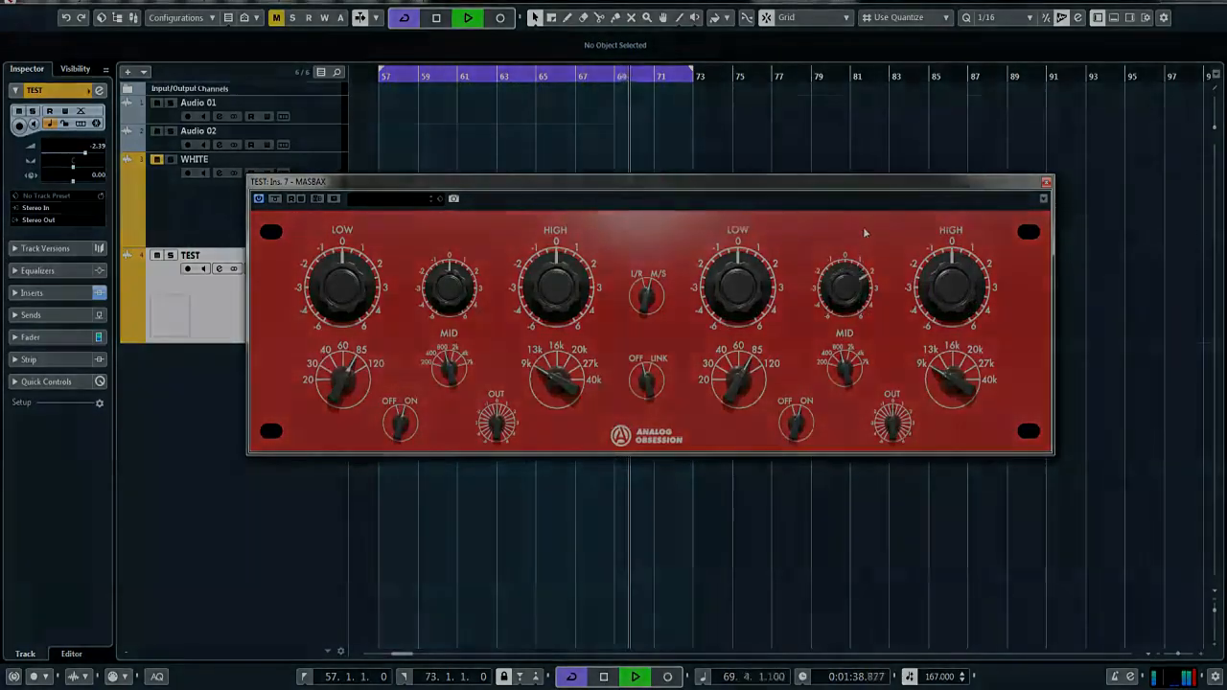